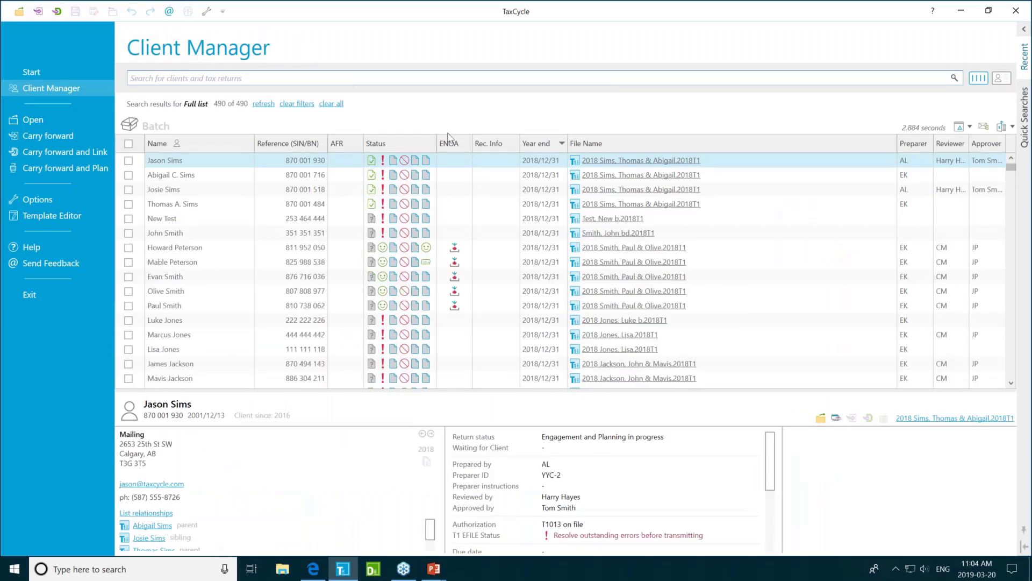
- Filter the client list to T1/TP1 returns for 2018, and collapse the Quick Searches pane
{"action": "left_click", "coordinate": [1025, 125]}
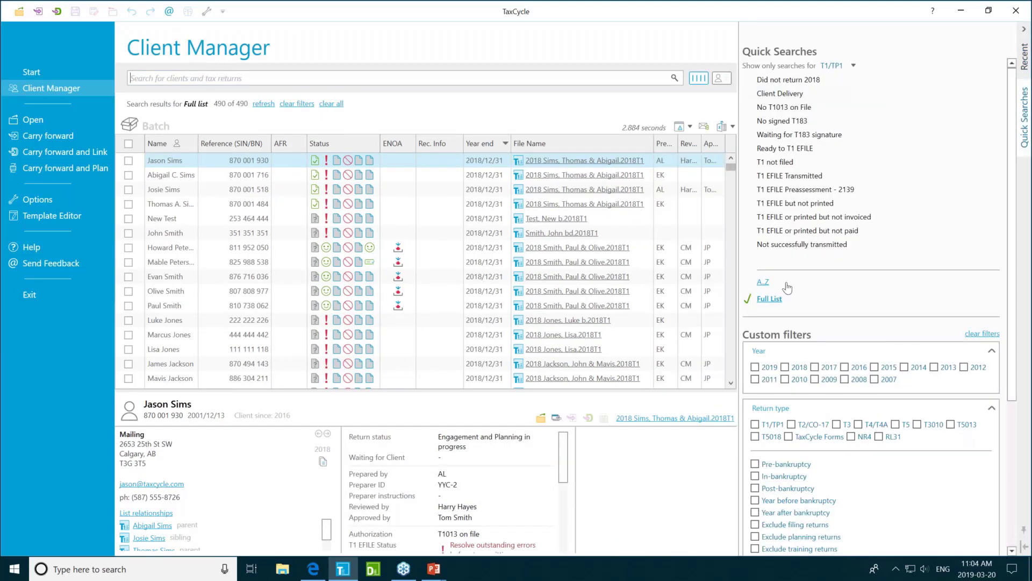
{"action": "left_click", "coordinate": [799, 368]}
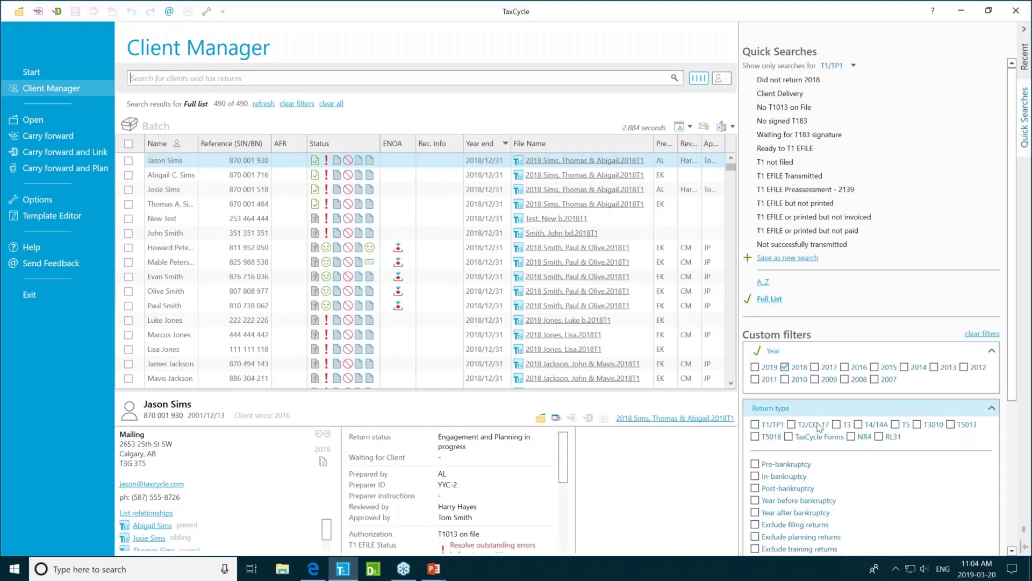
{"action": "left_click", "coordinate": [772, 424]}
{"action": "scroll", "coordinate": [911, 430], "scroll_direction": "down", "scroll_amount": 2}
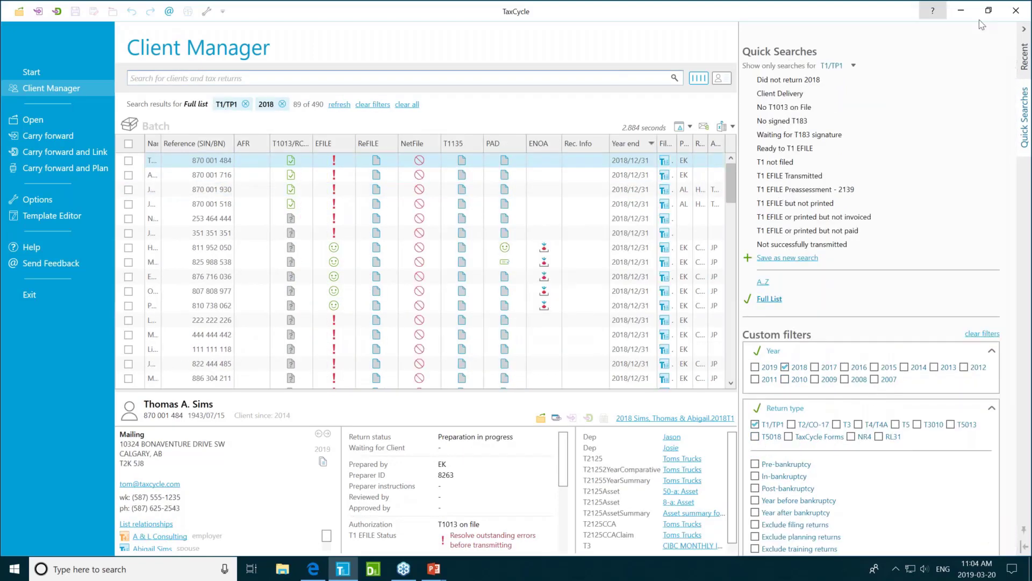
{"action": "left_click", "coordinate": [1025, 31]}
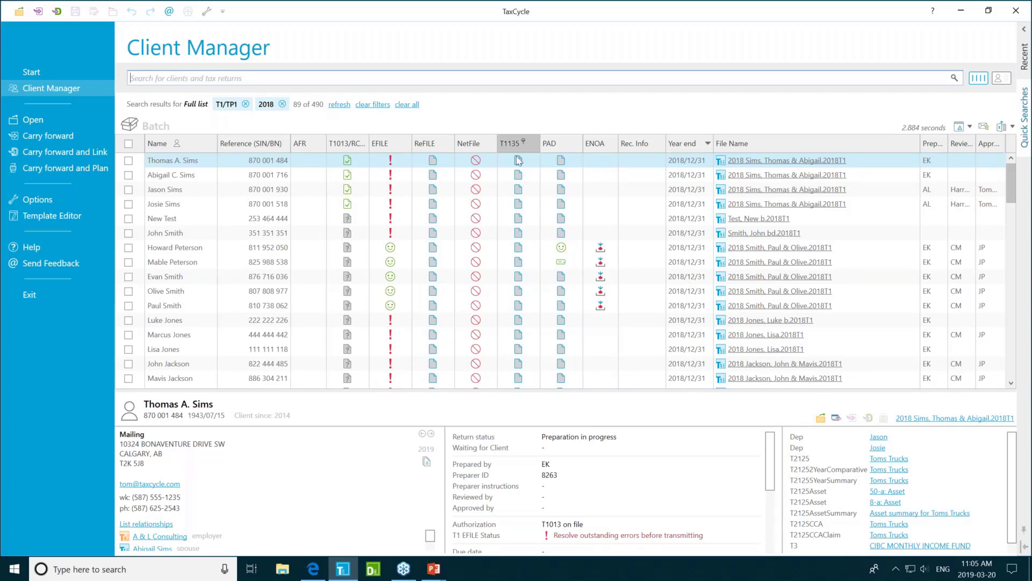
- Add the first four listed clients plus the seventh and eighth clients to the batch
{"action": "mouse_move", "coordinate": [475, 221]}
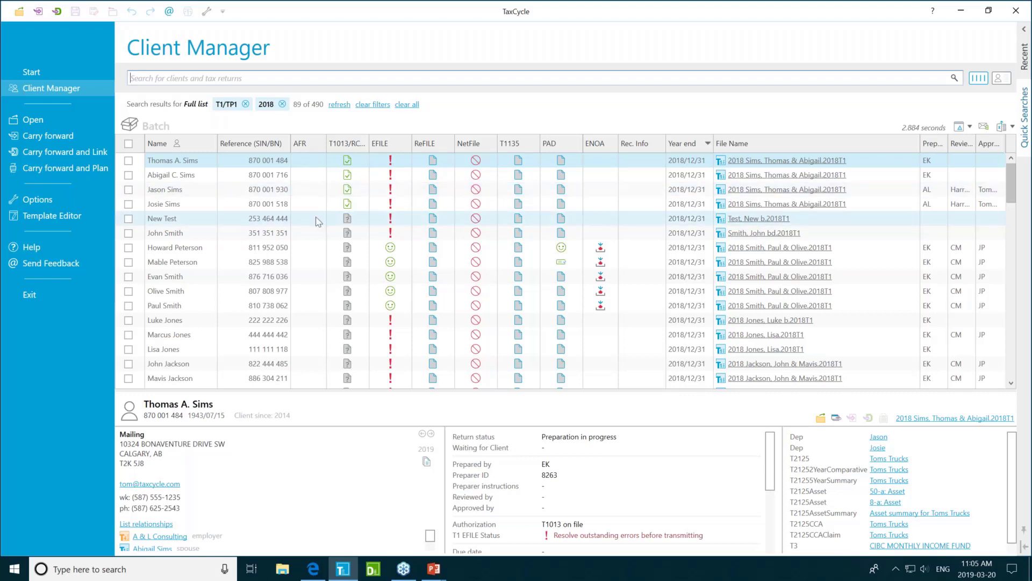
{"action": "left_click", "coordinate": [129, 161]}
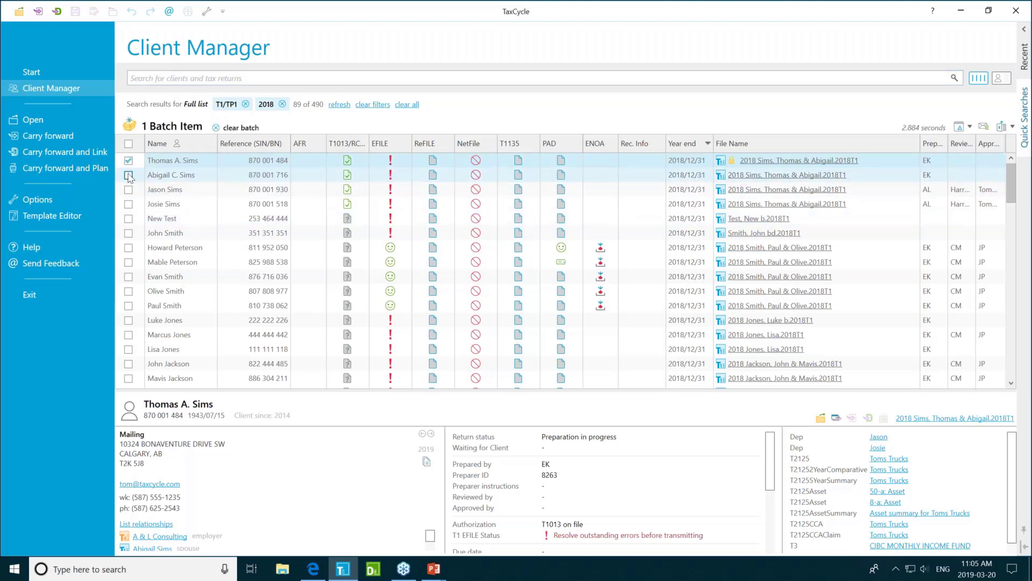
{"action": "left_click", "coordinate": [129, 175]}
{"action": "left_click", "coordinate": [128, 189]}
{"action": "left_click", "coordinate": [128, 204]}
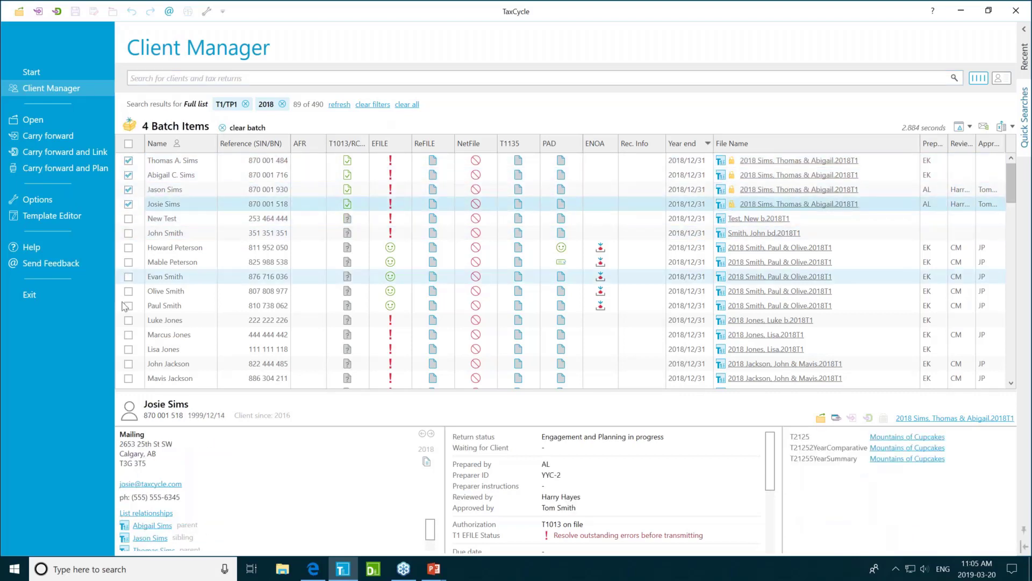
{"action": "left_click", "coordinate": [129, 247]}
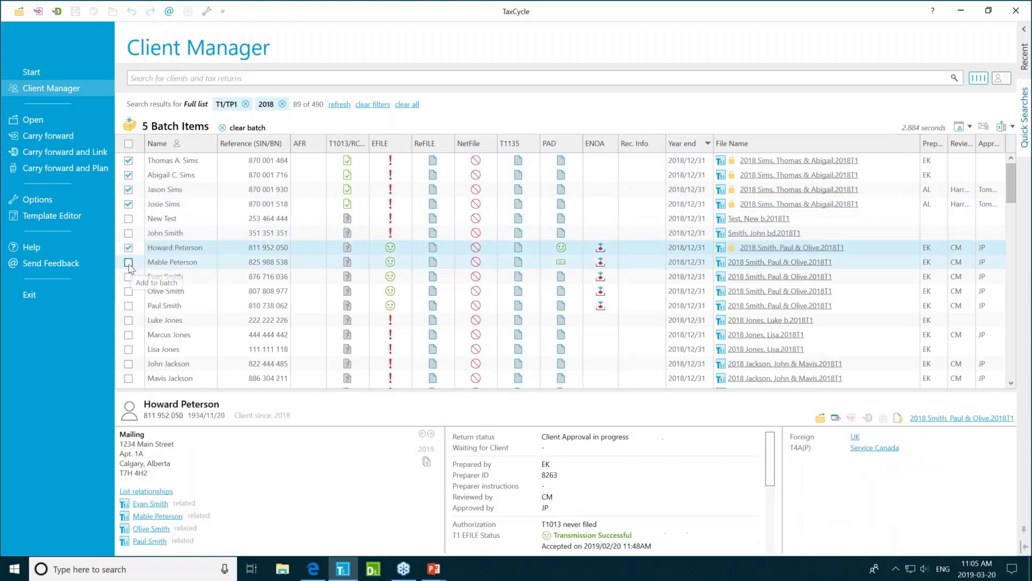
{"action": "left_click", "coordinate": [128, 262]}
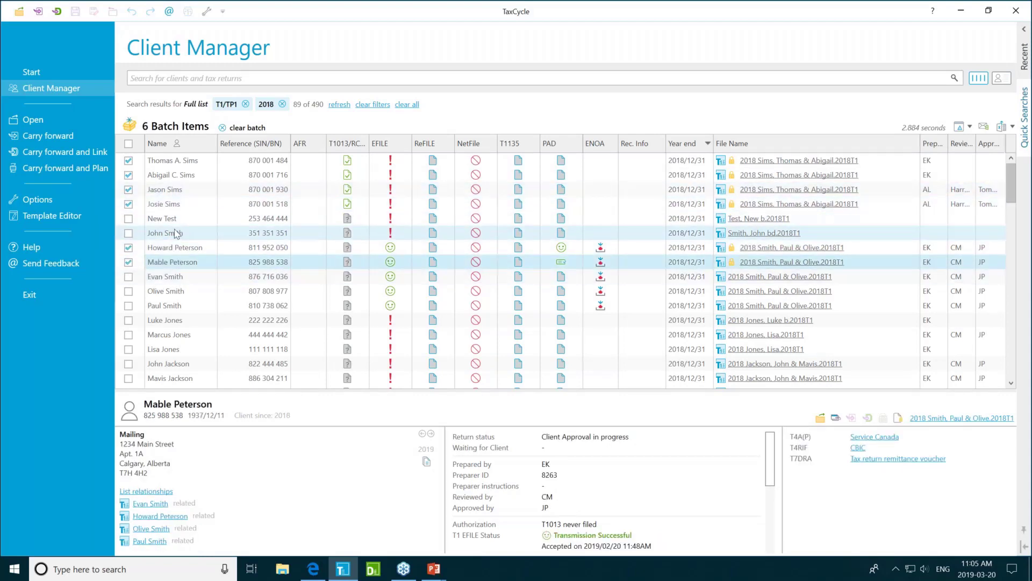
- Remove the New Test client altogether, including its file record, and move its return file to the Recycle Bin
{"action": "right_click", "coordinate": [270, 218]}
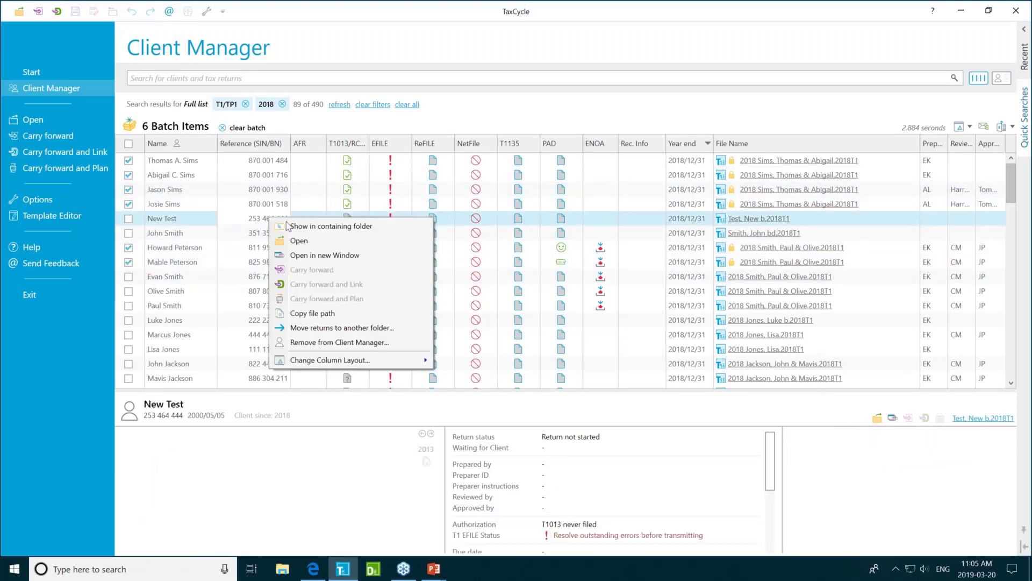
{"action": "left_click", "coordinate": [340, 343]}
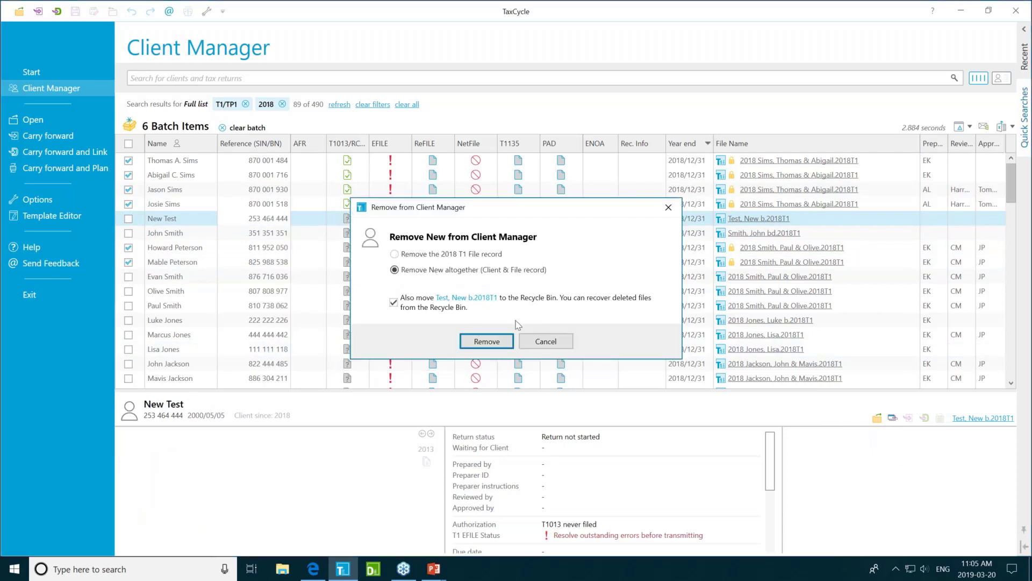
{"action": "left_click", "coordinate": [497, 342]}
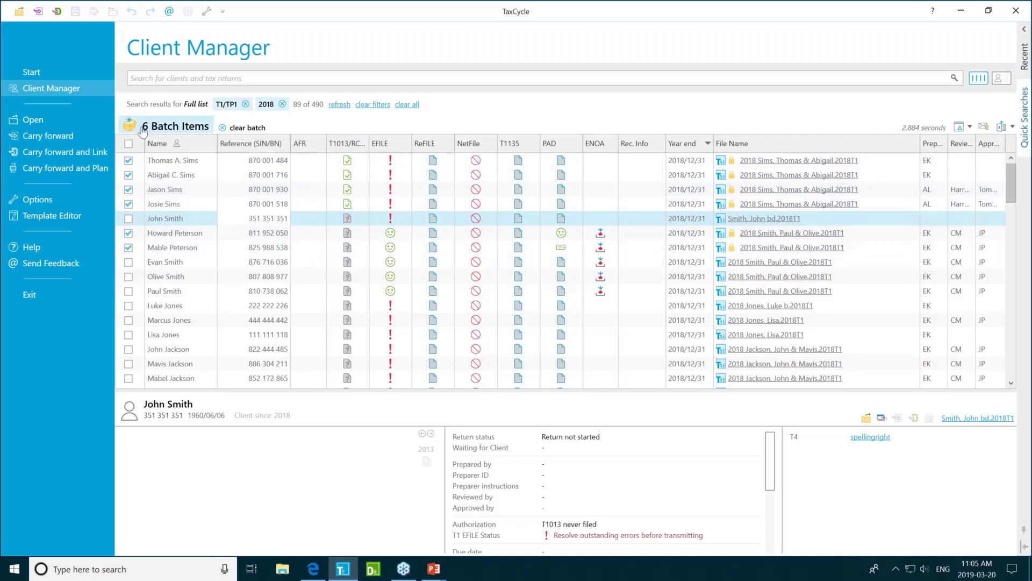
- Open the batch of selected clients and set its operation to Transmit with T1 EFILE as the transmission type
{"action": "mouse_move", "coordinate": [144, 131]}
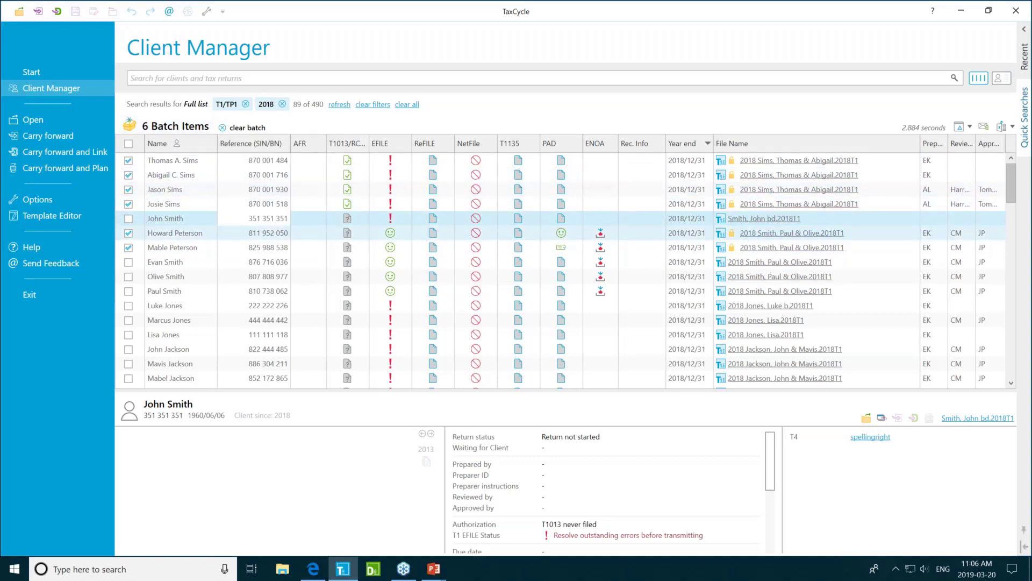
{"action": "left_click", "coordinate": [130, 127]}
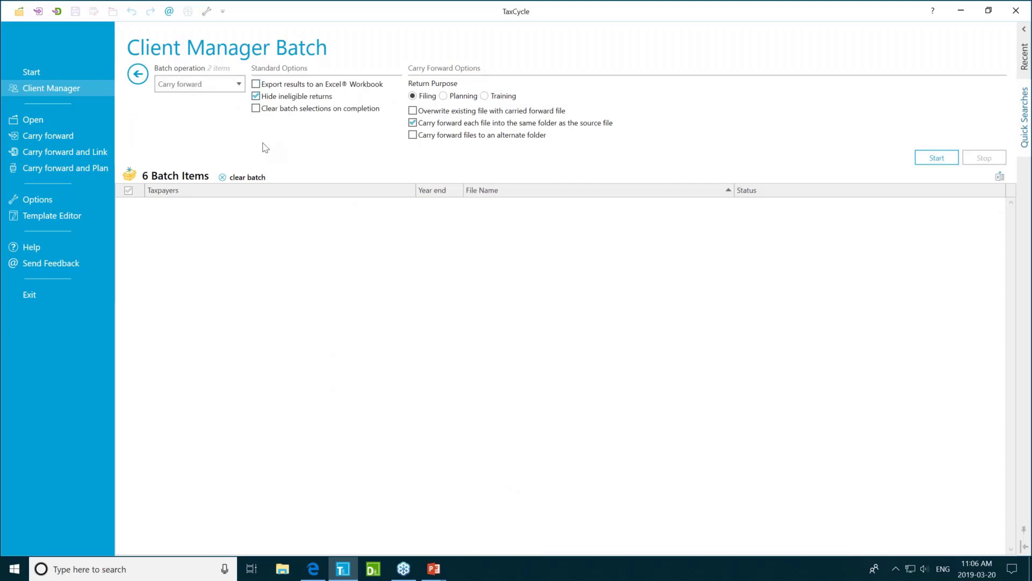
{"action": "left_click", "coordinate": [235, 91]}
{"action": "left_click", "coordinate": [220, 117]}
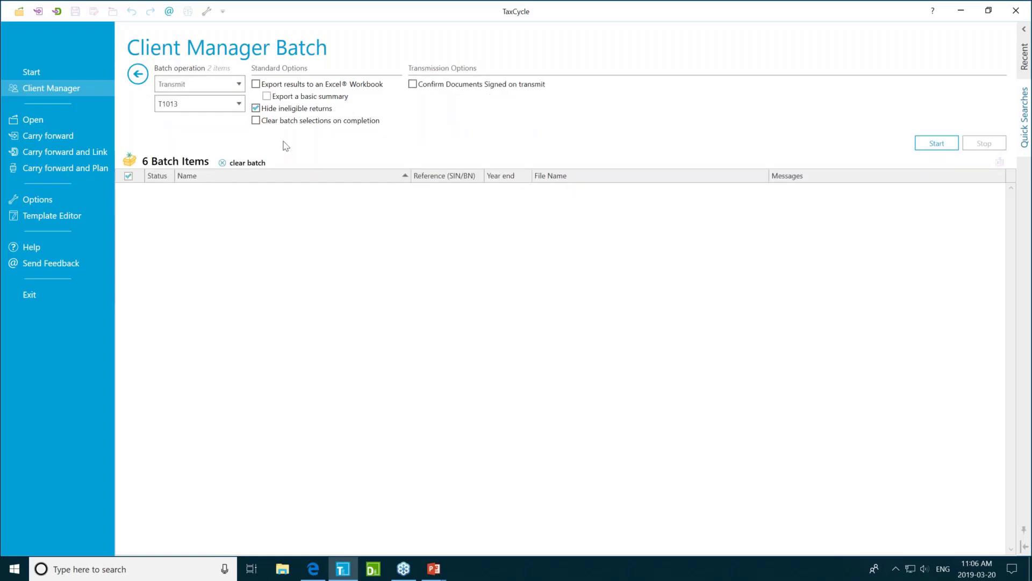
{"action": "left_click", "coordinate": [242, 107]}
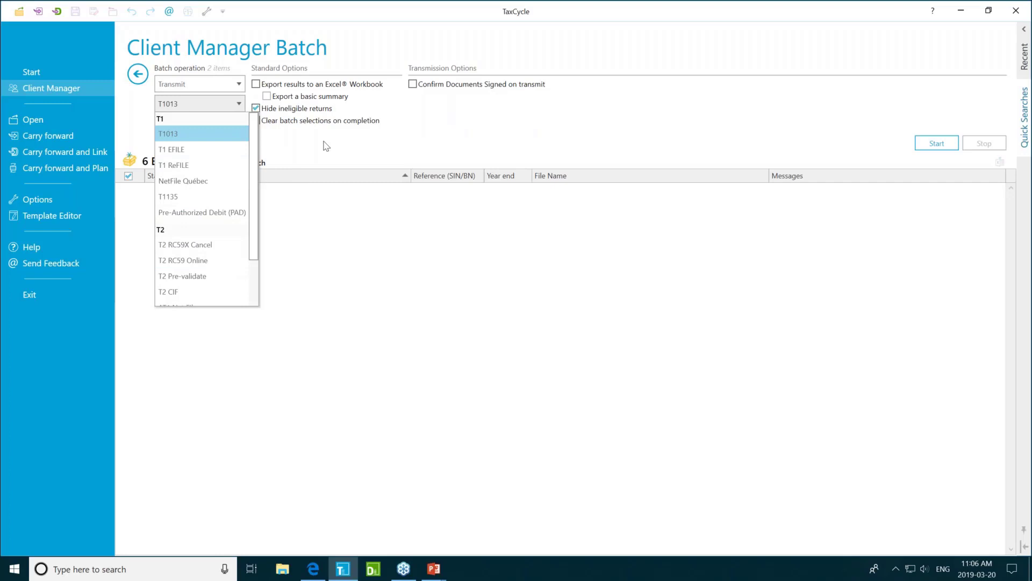
{"action": "left_click", "coordinate": [204, 150]}
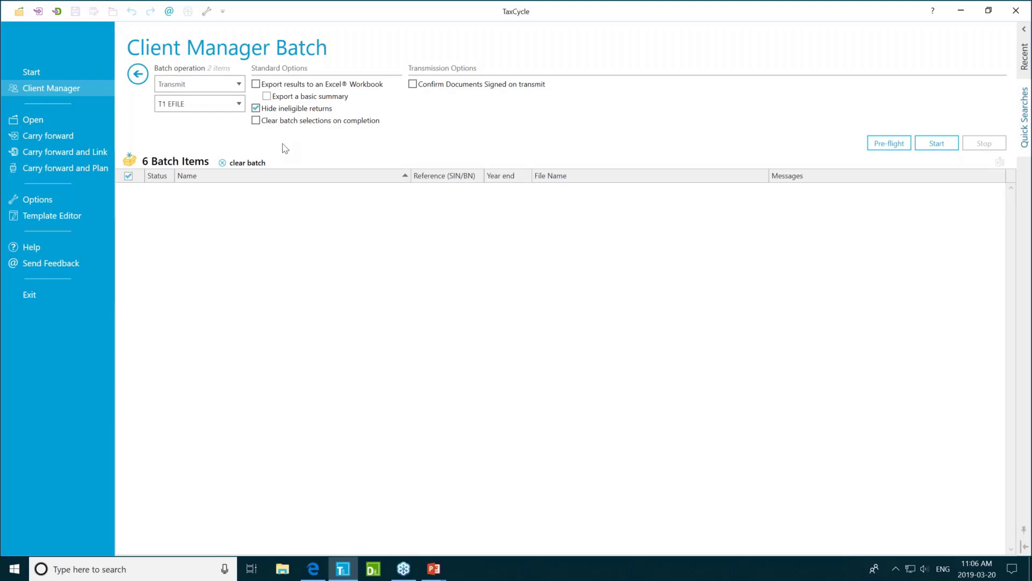
- Switch the batch operation to Print, Print labels and Return Purpose in turn to view their options
{"action": "left_click", "coordinate": [226, 84]}
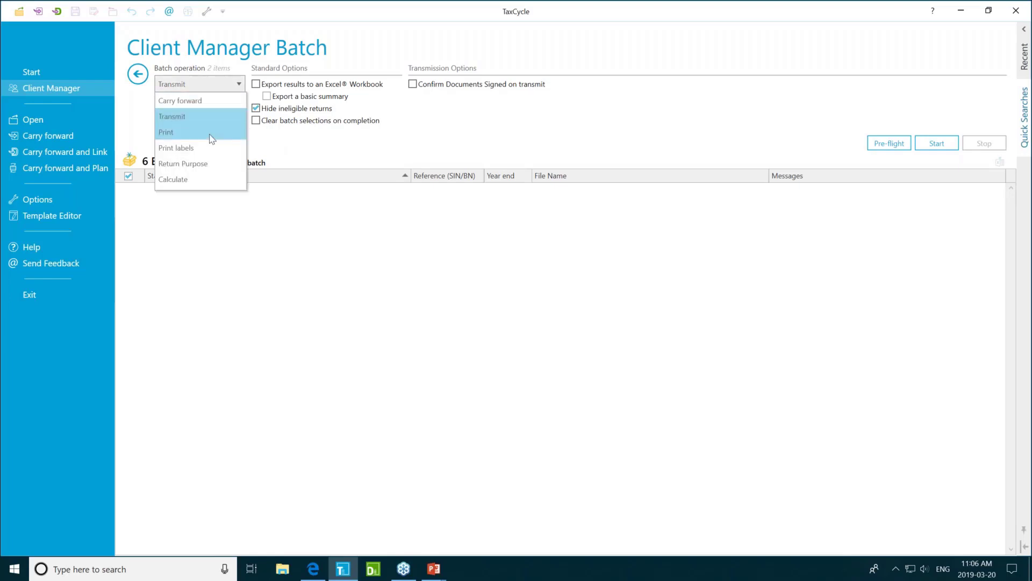
{"action": "left_click", "coordinate": [211, 133]}
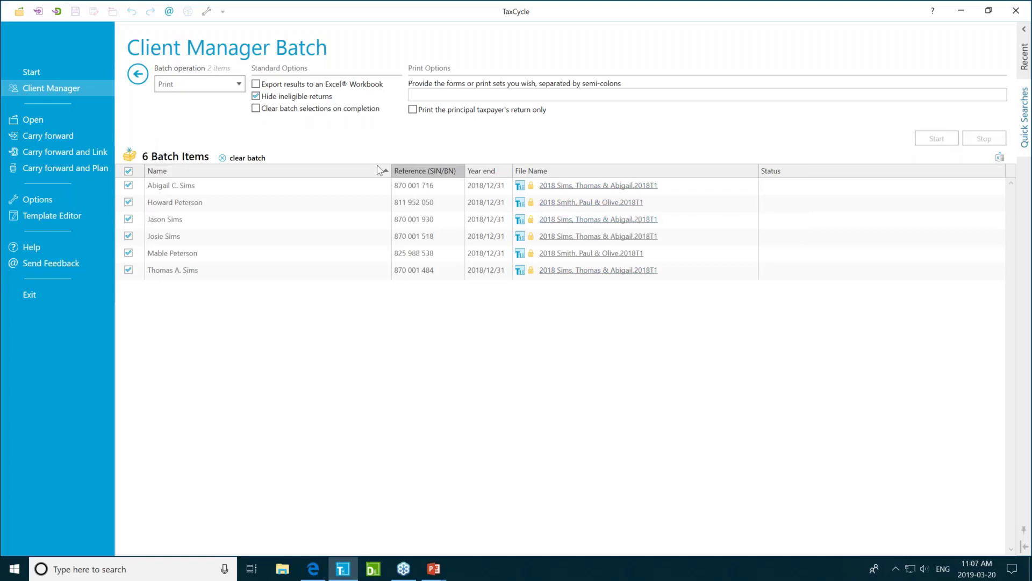
{"action": "left_click", "coordinate": [169, 86]}
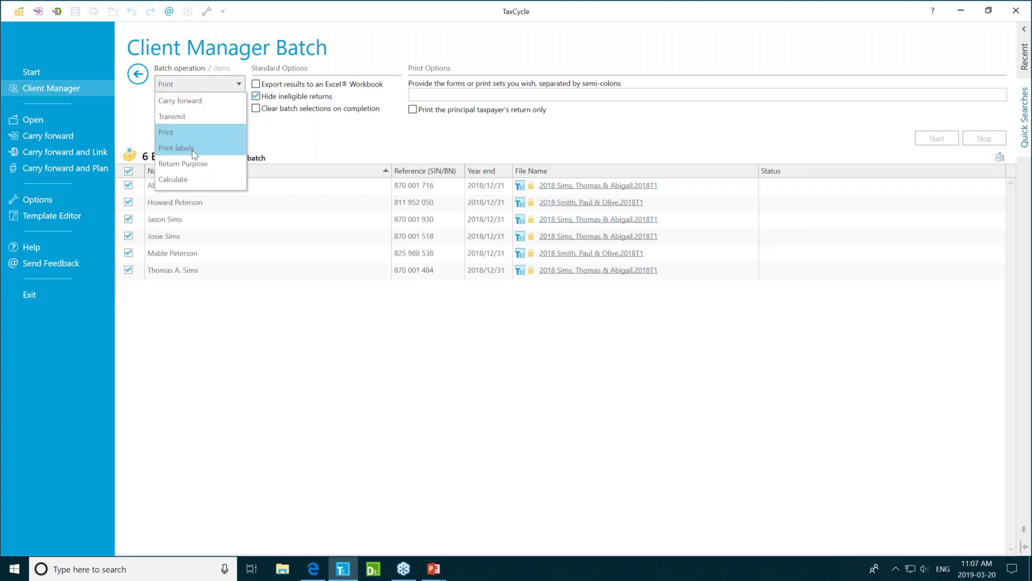
{"action": "left_click", "coordinate": [193, 149]}
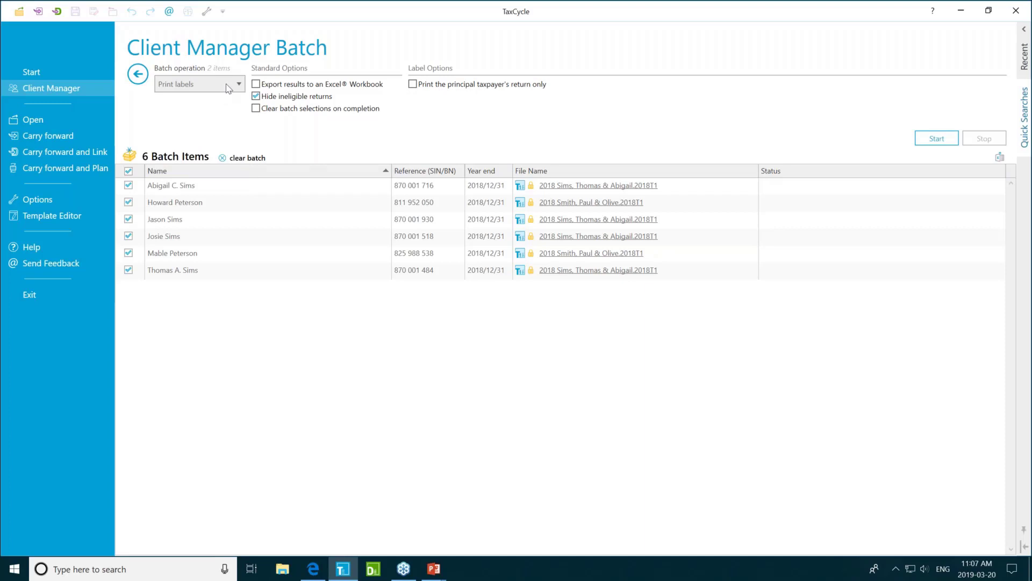
{"action": "left_click", "coordinate": [228, 86]}
{"action": "left_click", "coordinate": [219, 162]}
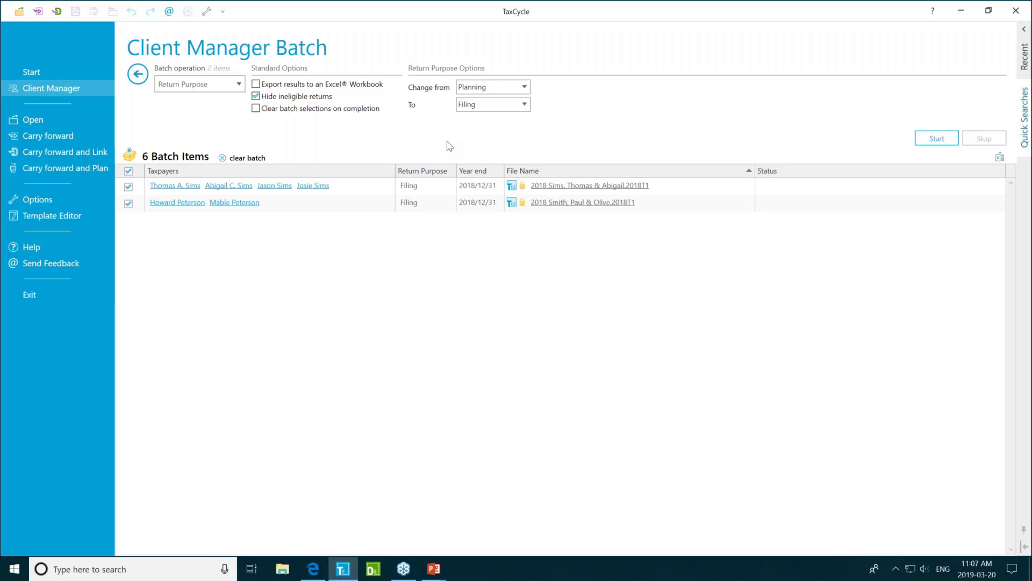
- Set the batch operation to Calculate and place the cursor in the first query field's Expression
{"action": "left_click", "coordinate": [238, 85]}
{"action": "left_click", "coordinate": [352, 153]}
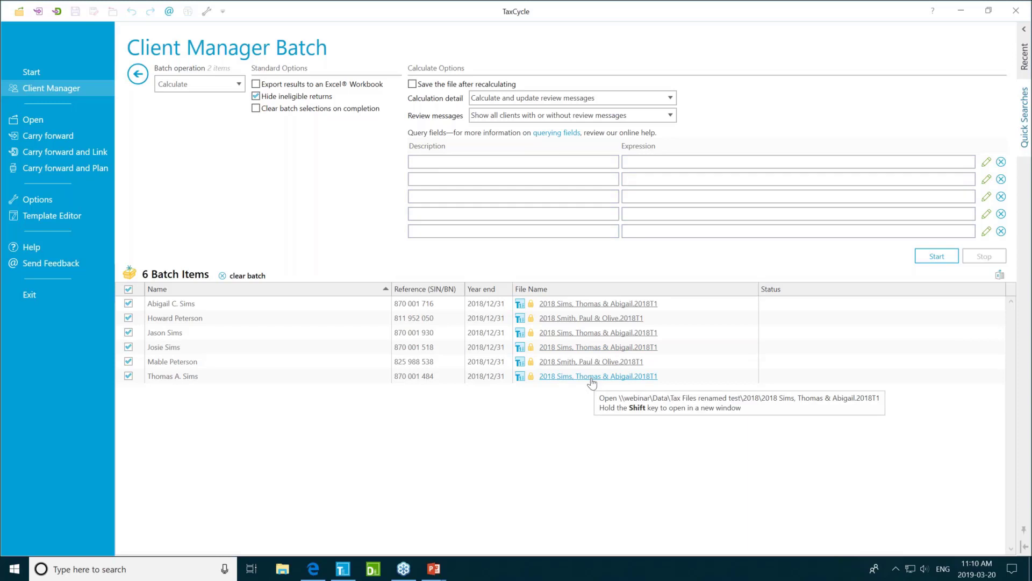
{"action": "left_click", "coordinate": [670, 165]}
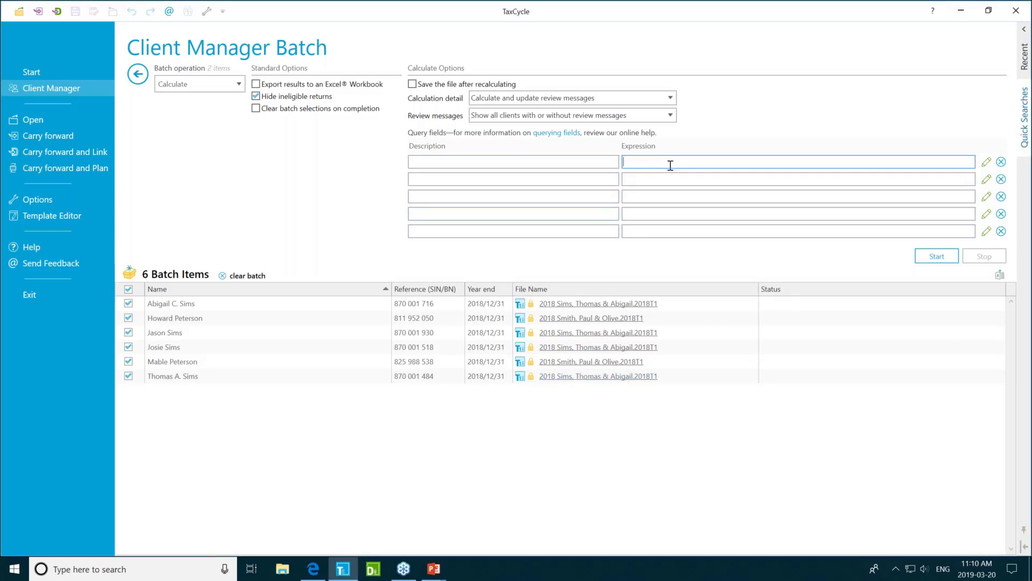
- Open the first batch client's 2018 T1 return in a new window and bring that window to the front
{"action": "right_click", "coordinate": [591, 310]}
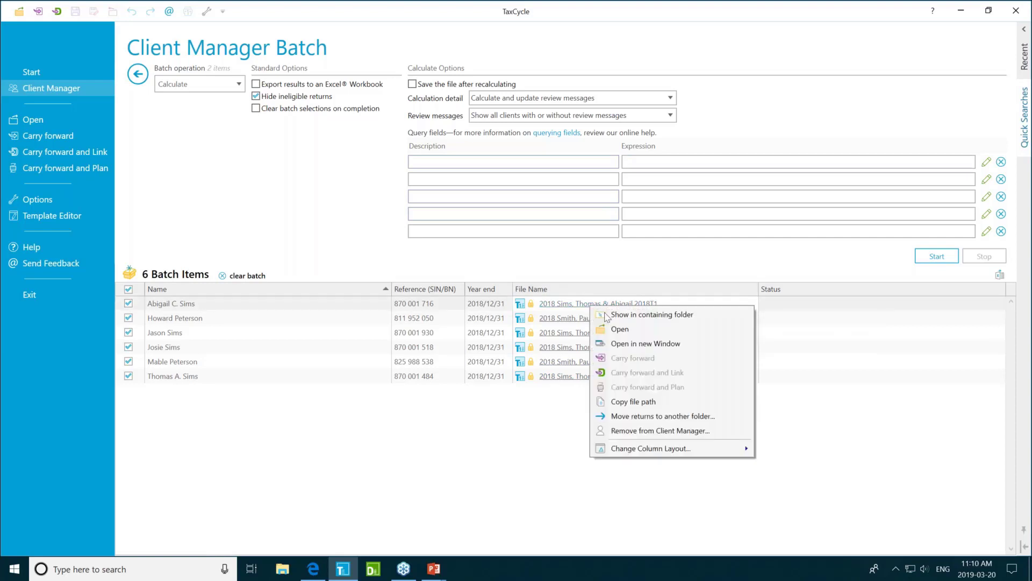
{"action": "left_click", "coordinate": [672, 344]}
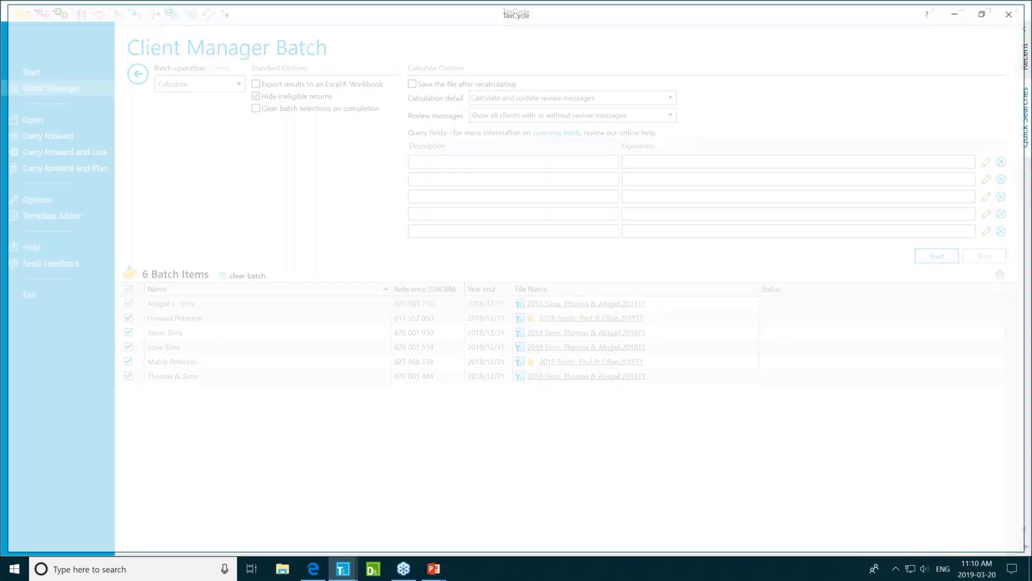
{"action": "mouse_move", "coordinate": [343, 568]}
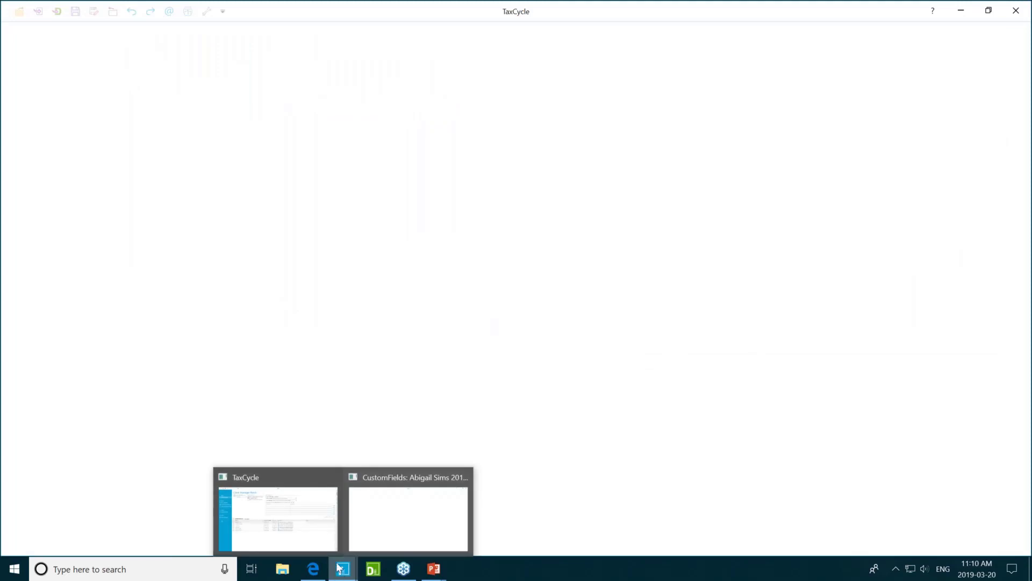
{"action": "left_click", "coordinate": [265, 530]}
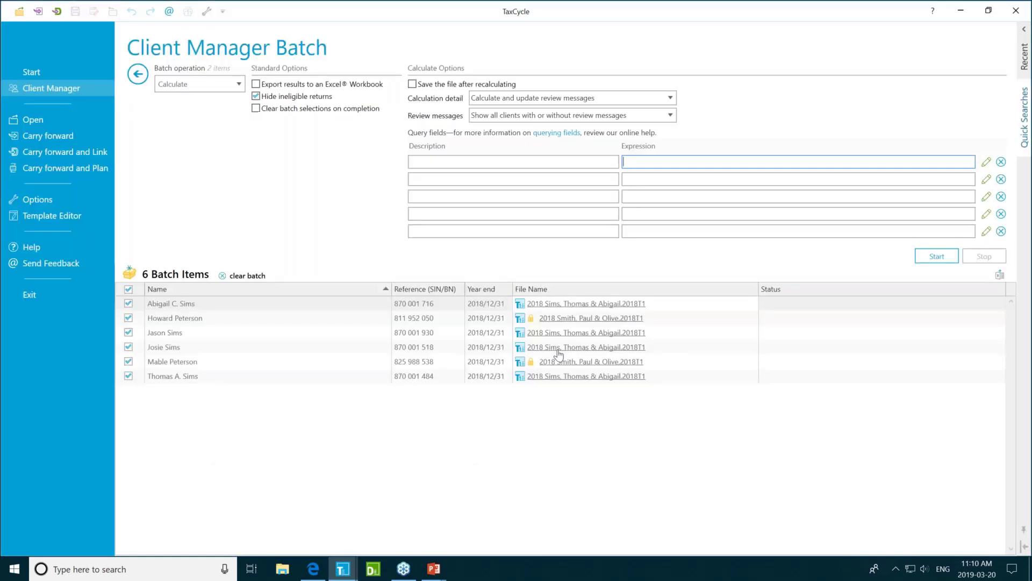
{"action": "left_click", "coordinate": [533, 304]}
{"action": "key", "text": "alt+Tab"}
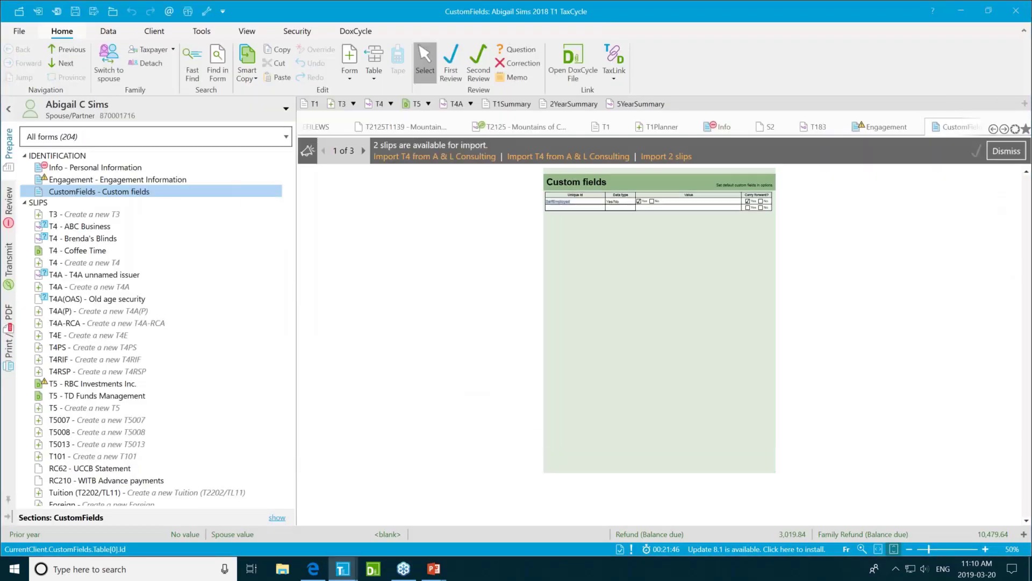
{"action": "key", "text": "alt+Tab"}
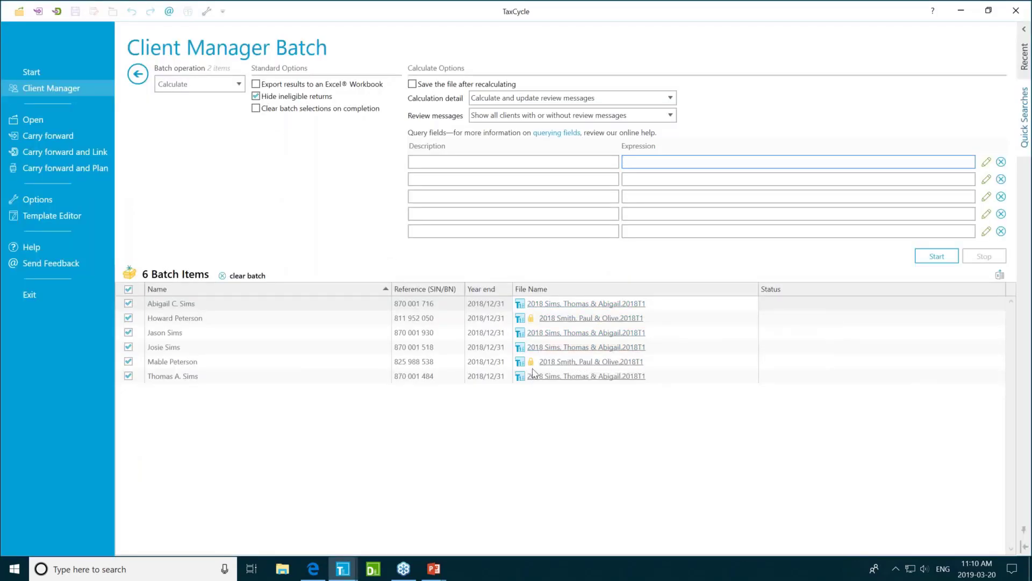
{"action": "key", "text": "alt+Tab"}
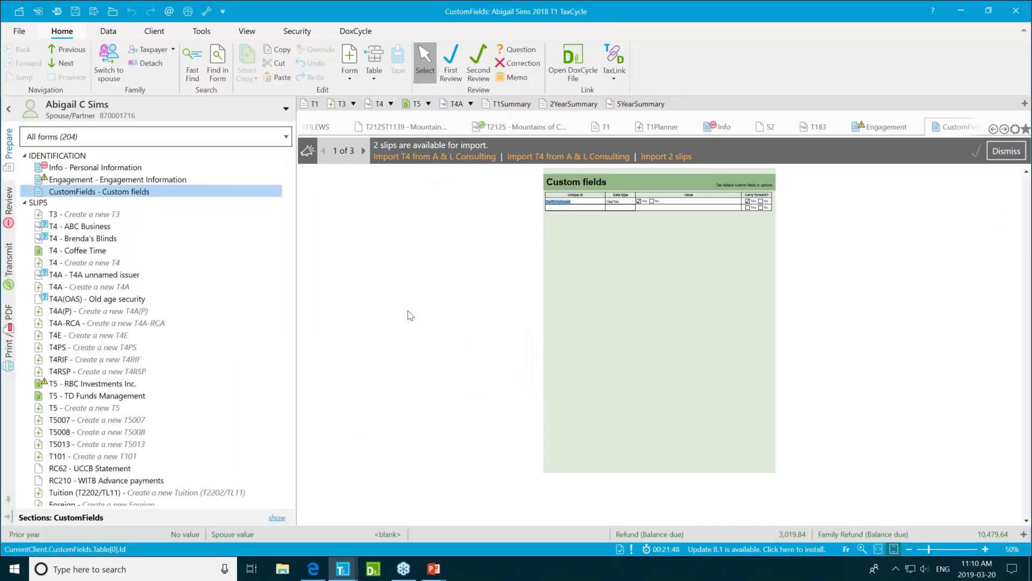
- Open the T1 General form in the return, fit it to page width and narrow the forms list
{"action": "key", "text": "F4"}
{"action": "type", "text": "t1"}
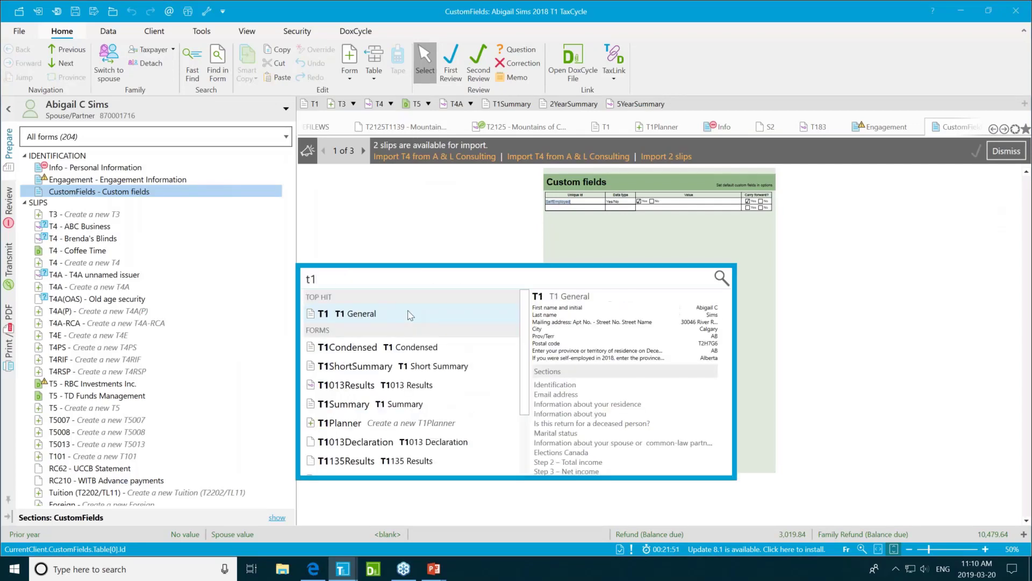
{"action": "key", "text": "Return"}
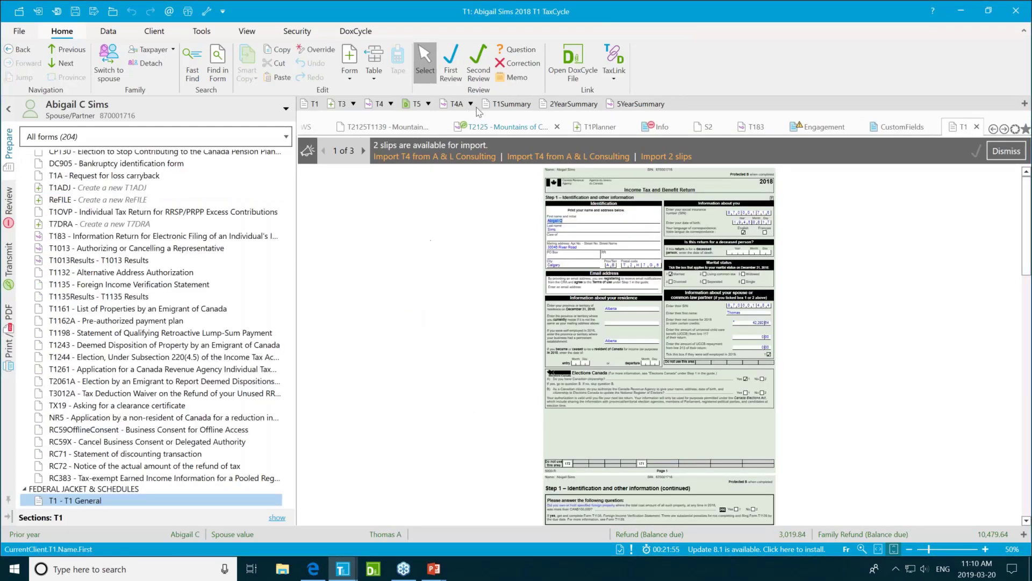
{"action": "left_click", "coordinate": [883, 548]}
{"action": "left_click_drag", "start_coordinate": [294, 308], "coordinate": [215, 304]}
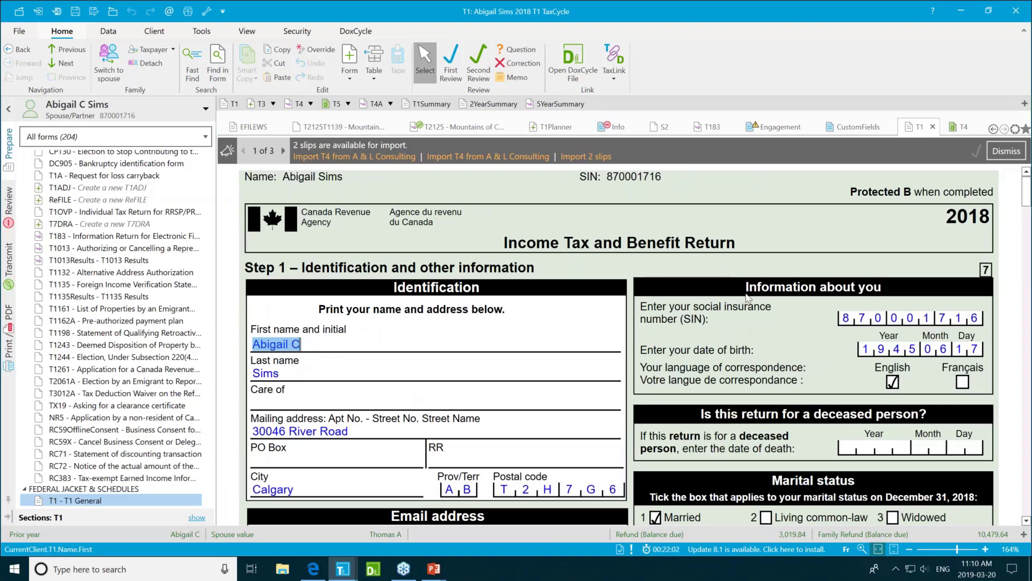
- Search the T1 form for "balance" and select the Balance owing amount on line 485
{"action": "key", "text": "ctrl+f"}
{"action": "type", "text": "balance"}
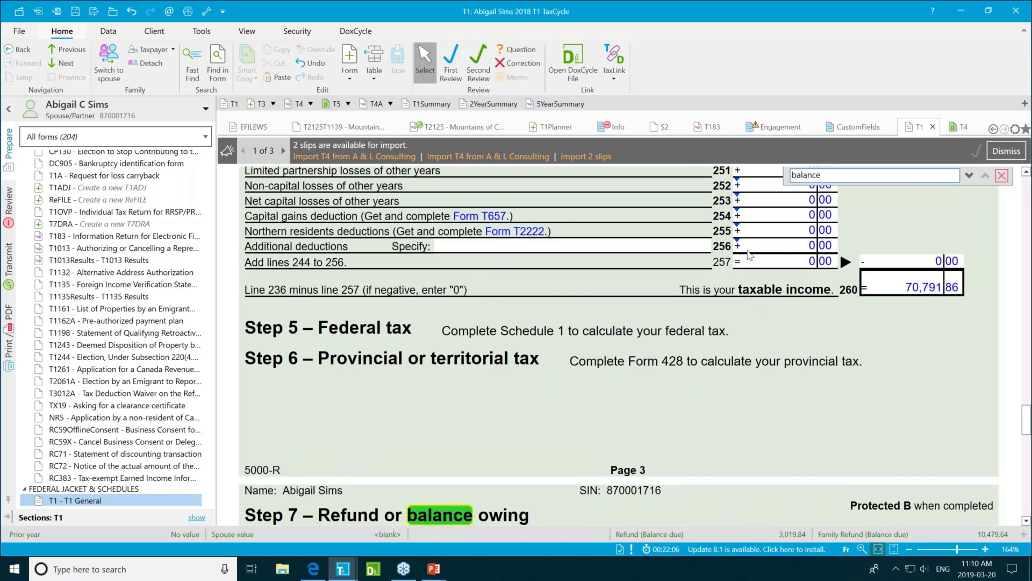
{"action": "scroll", "coordinate": [734, 275], "scroll_direction": "down", "scroll_amount": 5}
{"action": "left_click", "coordinate": [969, 175]}
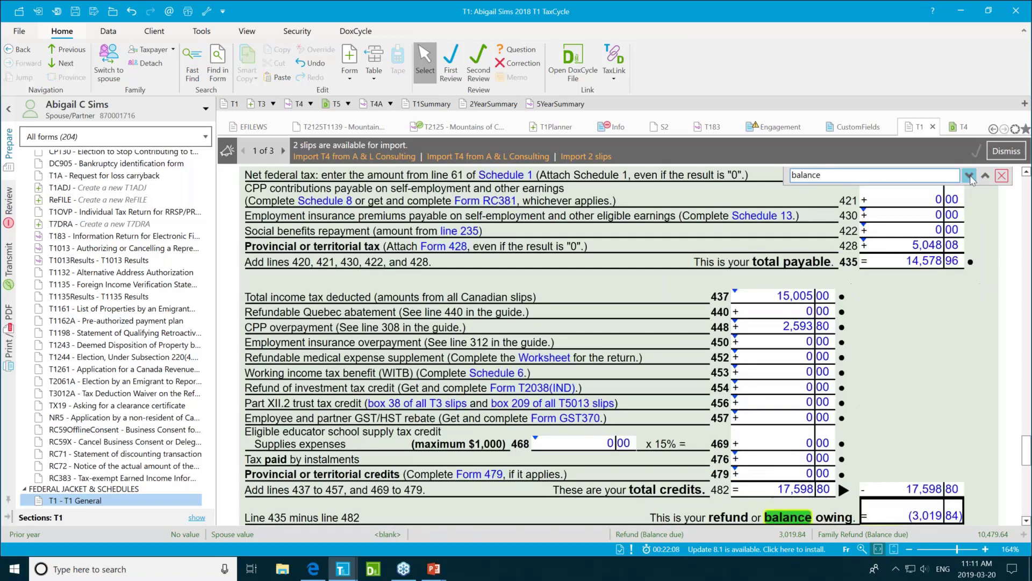
{"action": "scroll", "coordinate": [780, 314], "scroll_direction": "down", "scroll_amount": 4}
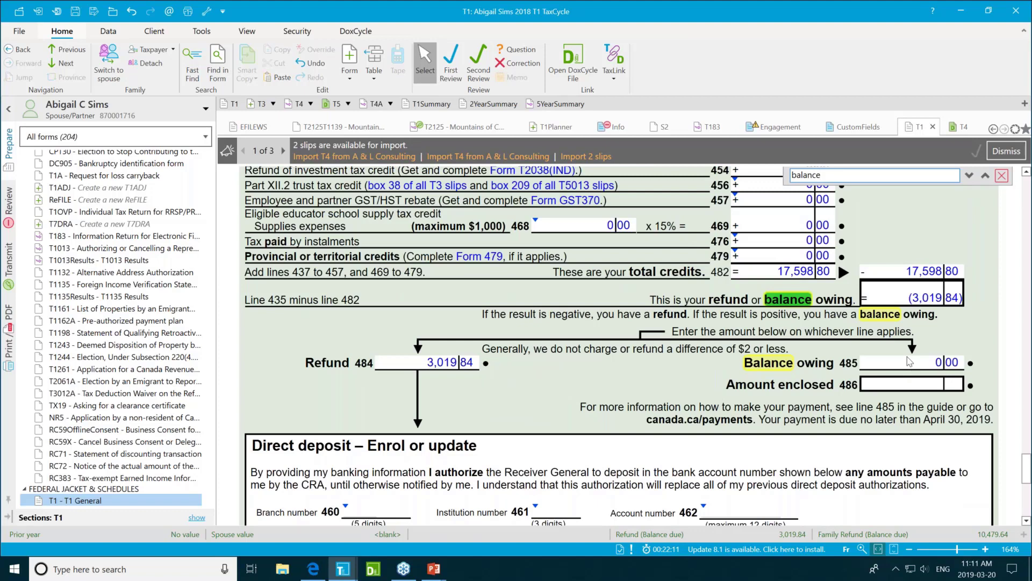
{"action": "left_click", "coordinate": [908, 359]}
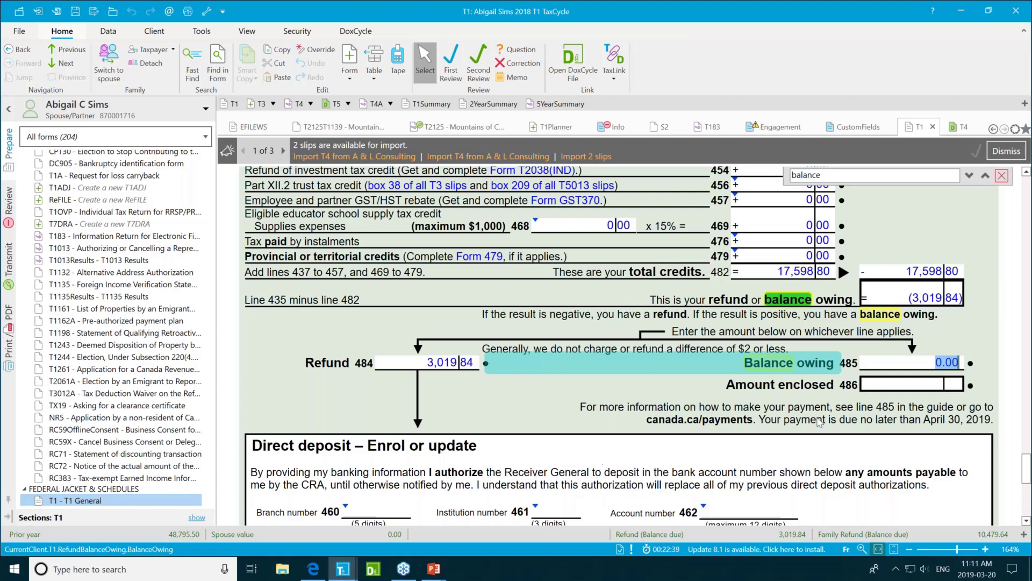
- Copy the line 485 field code with curly brackets and paste it into the first query field's Expression in Client Manager Batch
{"action": "right_click", "coordinate": [940, 362]}
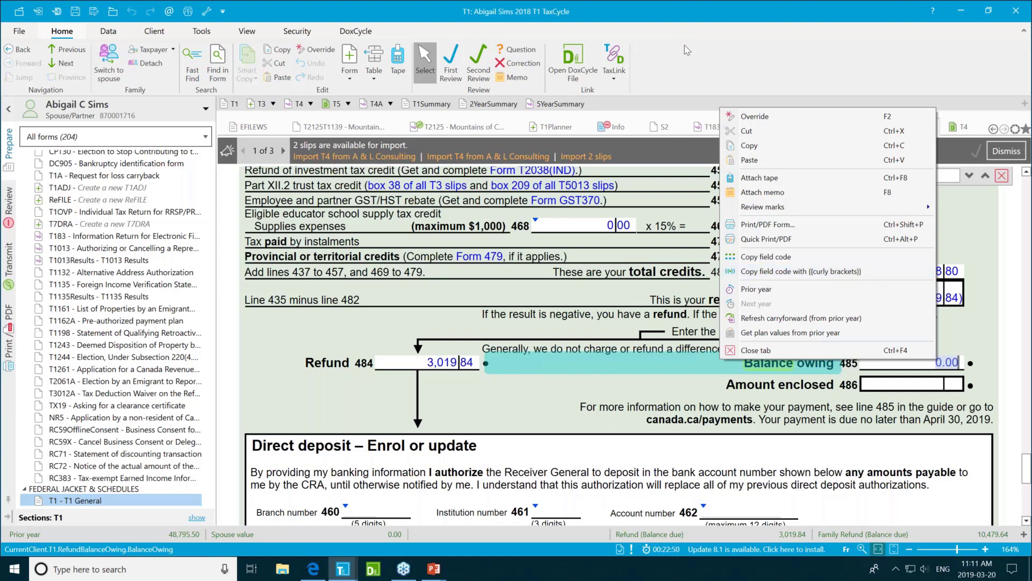
{"action": "left_click", "coordinate": [908, 363]}
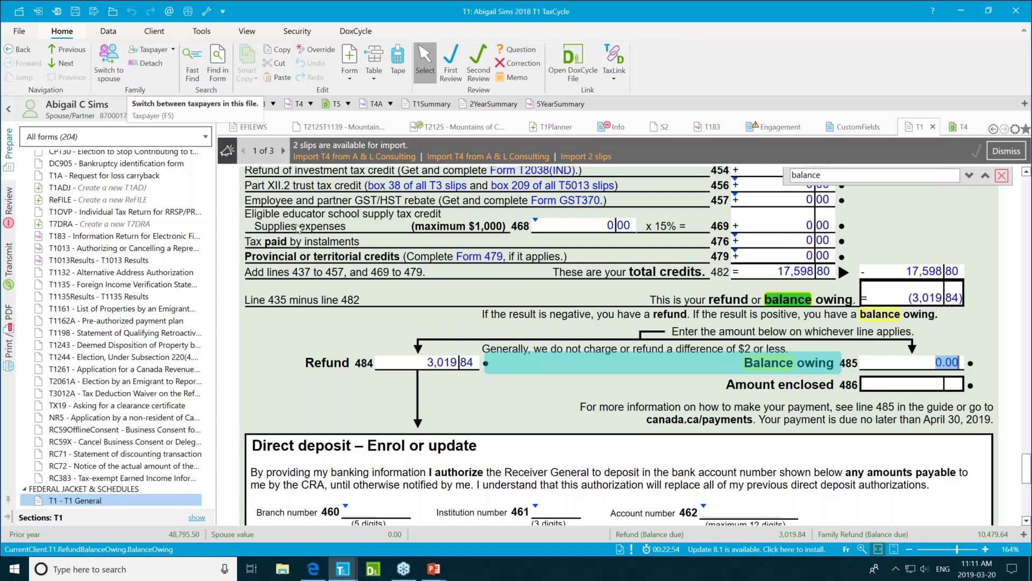
{"action": "mouse_move", "coordinate": [344, 570]}
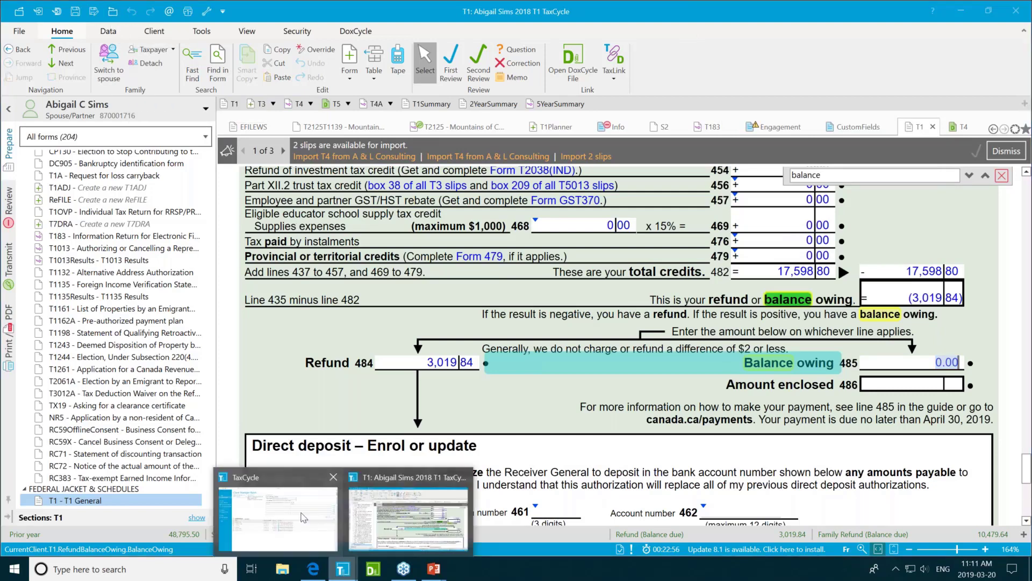
{"action": "left_click", "coordinate": [303, 519]}
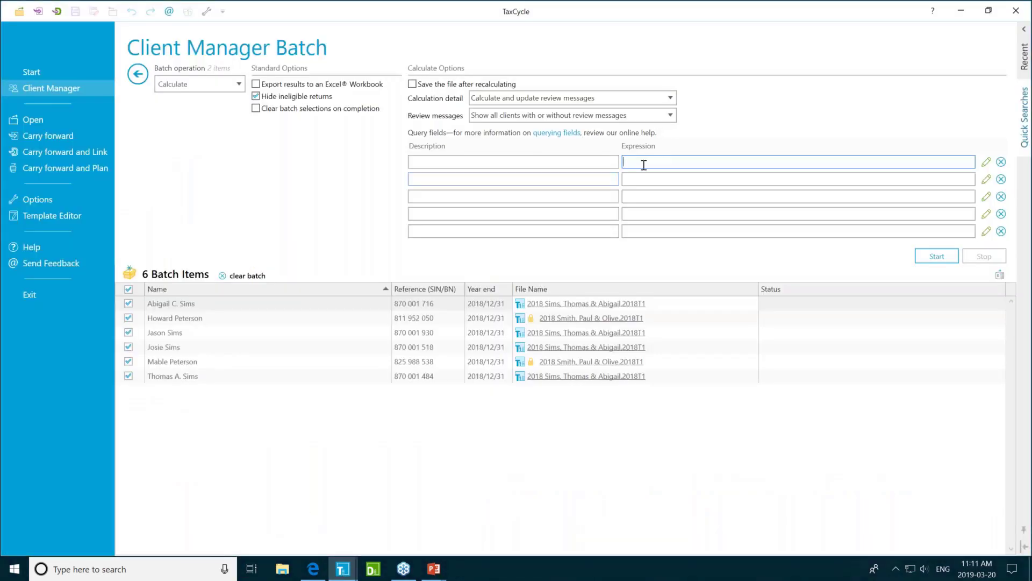
{"action": "type", "text": "{{CurrentClient.T1.RefundBalanceOwing.BalanceOwing}}"}
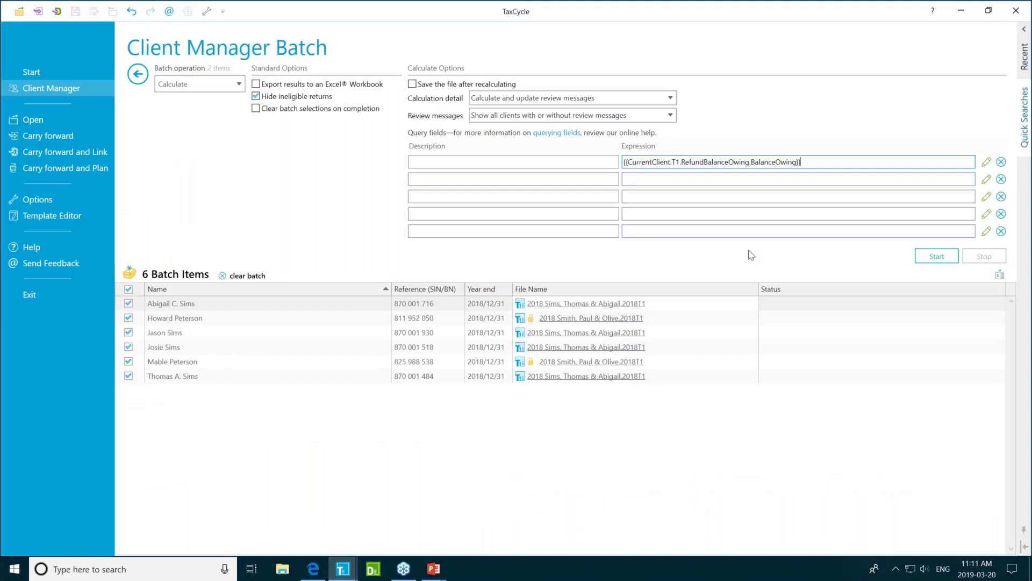
- Strip the curly brackets and the CurrentClient prefix from the first expression, leaving T1.RefundBalanceOwing.BalanceOwing
{"action": "key", "text": "BackSpace"}
{"action": "key", "text": "Home"}
{"action": "key", "text": "Delete"}
{"action": "key", "text": "Delete"}
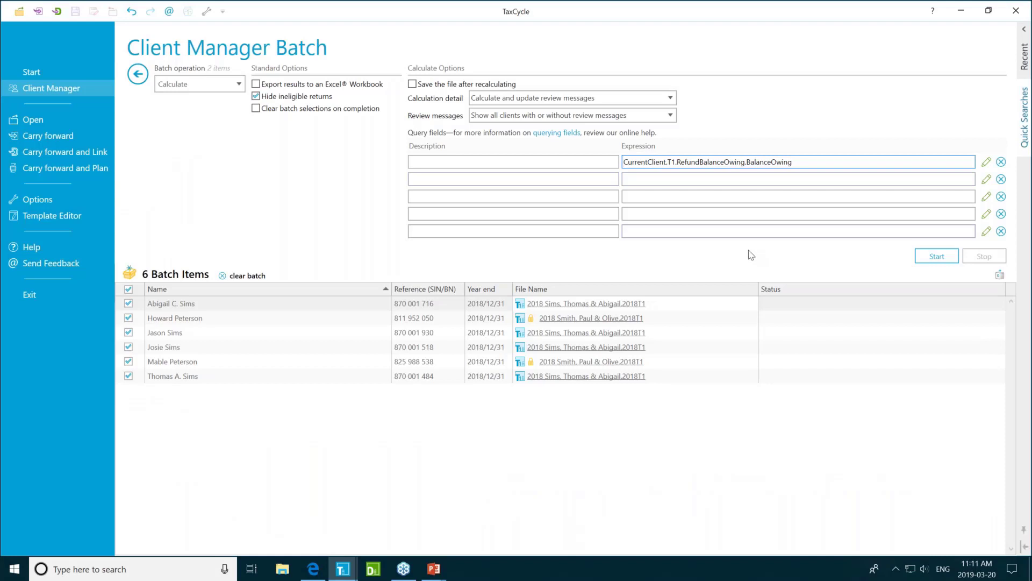
{"action": "key", "text": "Delete"}
{"action": "key", "text": "Delete"}
{"action": "key", "text": "Delete"}
{"action": "key", "text": "Delete"}
{"action": "key", "text": "Delete"}
{"action": "key", "text": "Delete"}
{"action": "key", "text": "Delete"}
{"action": "key", "text": "Delete"}
{"action": "key", "text": "Delete"}
{"action": "key", "text": "Delete"}
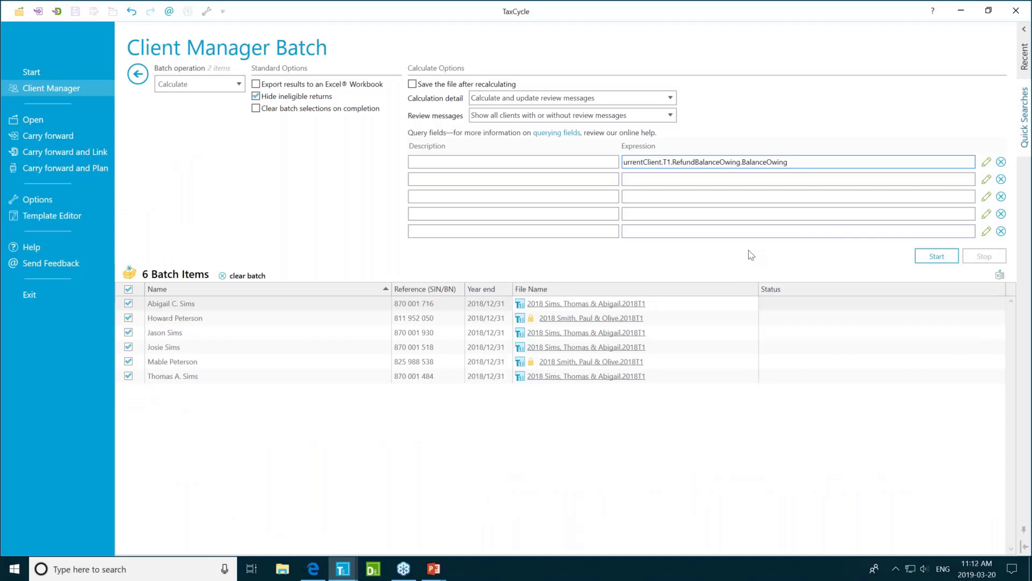
{"action": "key", "text": "Delete"}
{"action": "key", "text": "Delete"}
{"action": "key", "text": "Delete"}
{"action": "key", "text": "Delete"}
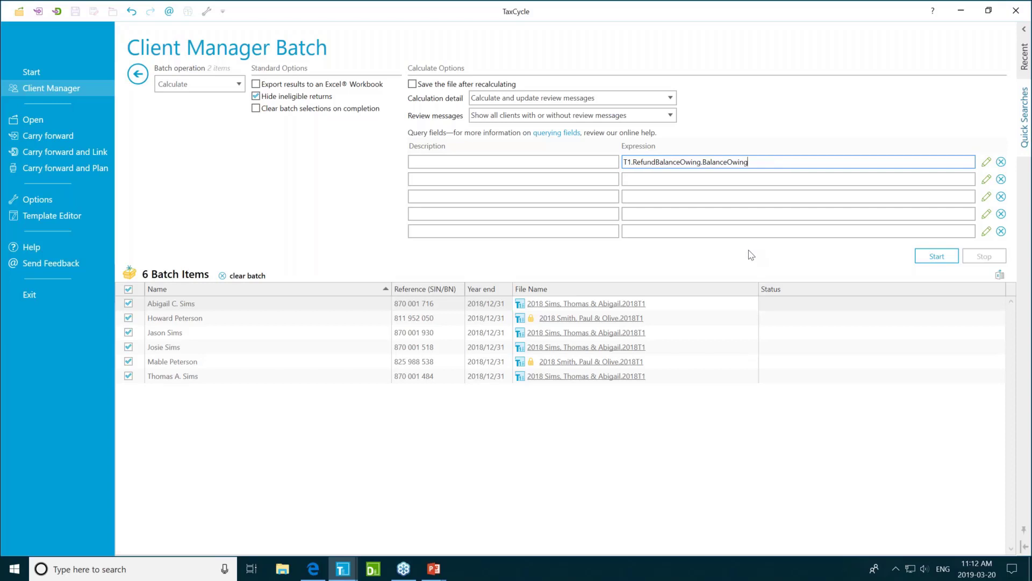
- Enter "Balance owning to the CRA" as the first query field's Description
{"action": "left_click", "coordinate": [480, 162]}
{"action": "type", "text": "Bala"}
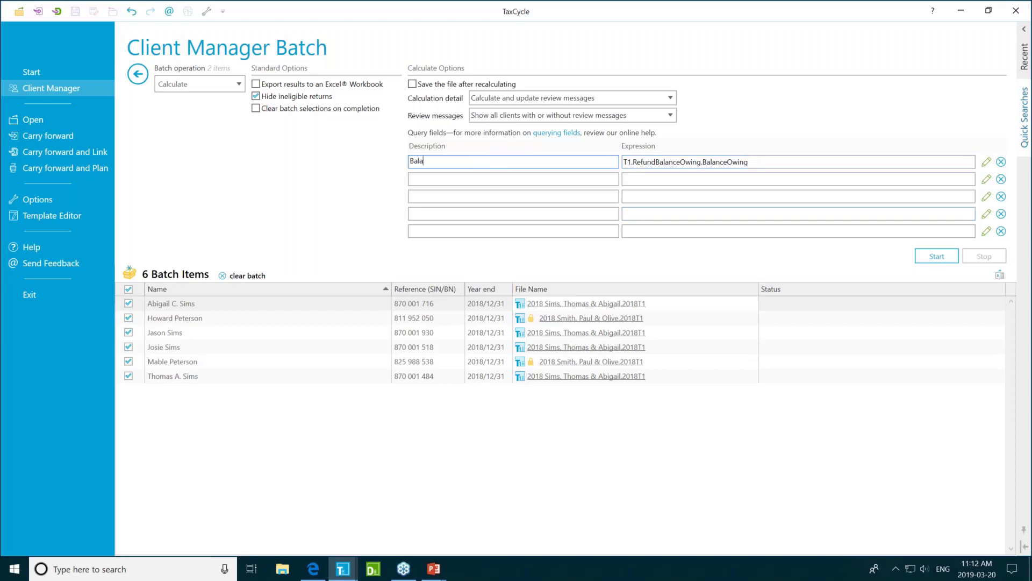
{"action": "type", "text": "nce owning to the CRA"}
{"action": "key", "text": "Tab"}
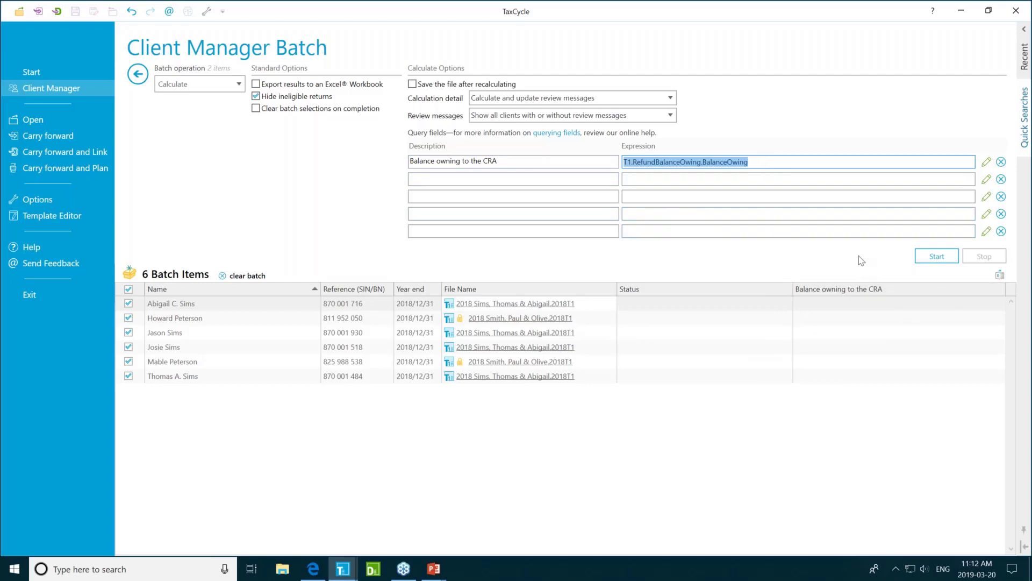
- Set the calculation detail to Calculate only and run the batch calculation
{"action": "left_click", "coordinate": [672, 102]}
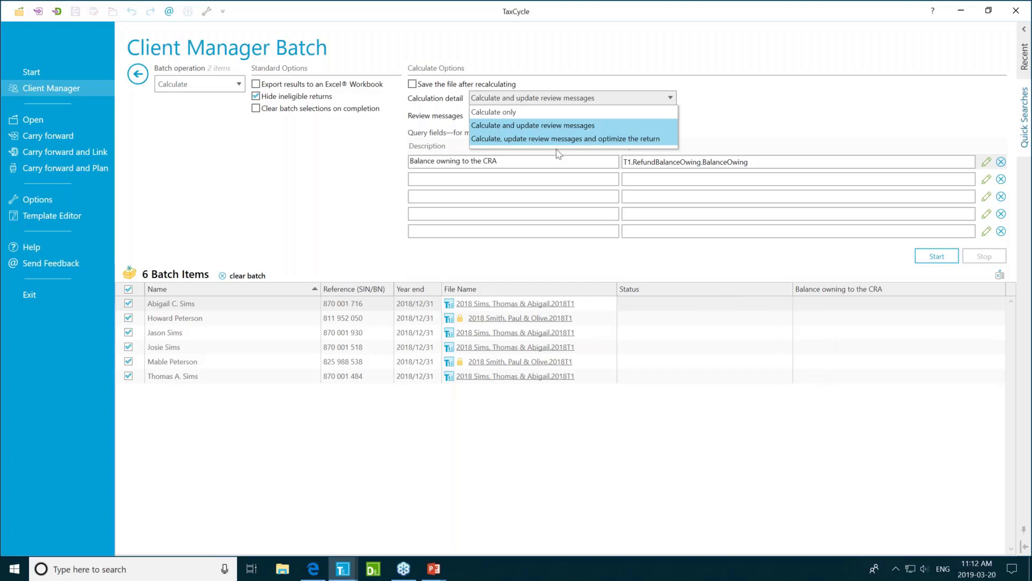
{"action": "left_click", "coordinate": [526, 113]}
{"action": "left_click", "coordinate": [952, 262]}
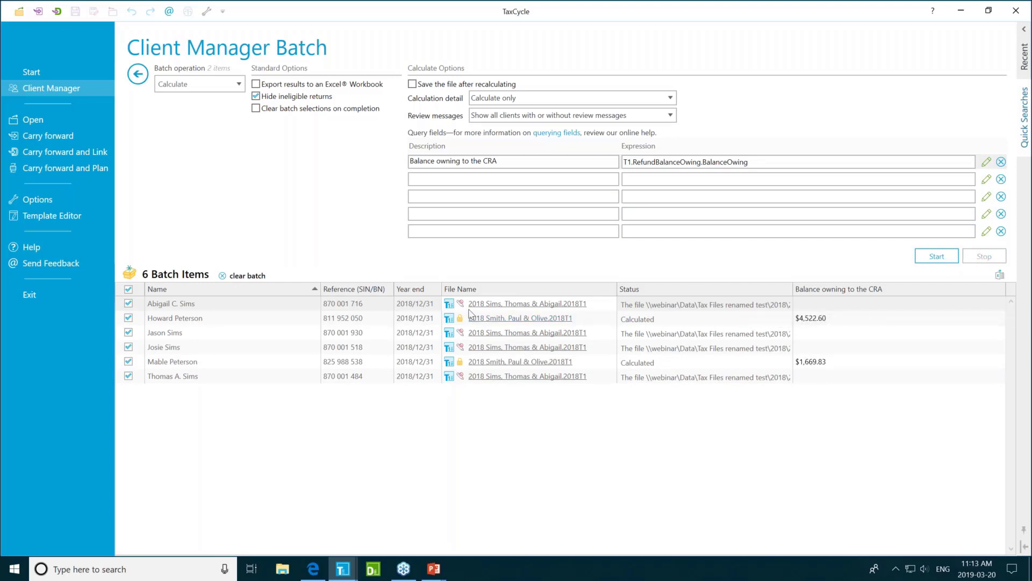
- Close the open 2018 T1 return and rerun the batch calculation
{"action": "mouse_move", "coordinate": [462, 304]}
{"action": "mouse_move", "coordinate": [345, 567]}
{"action": "left_click", "coordinate": [391, 515]}
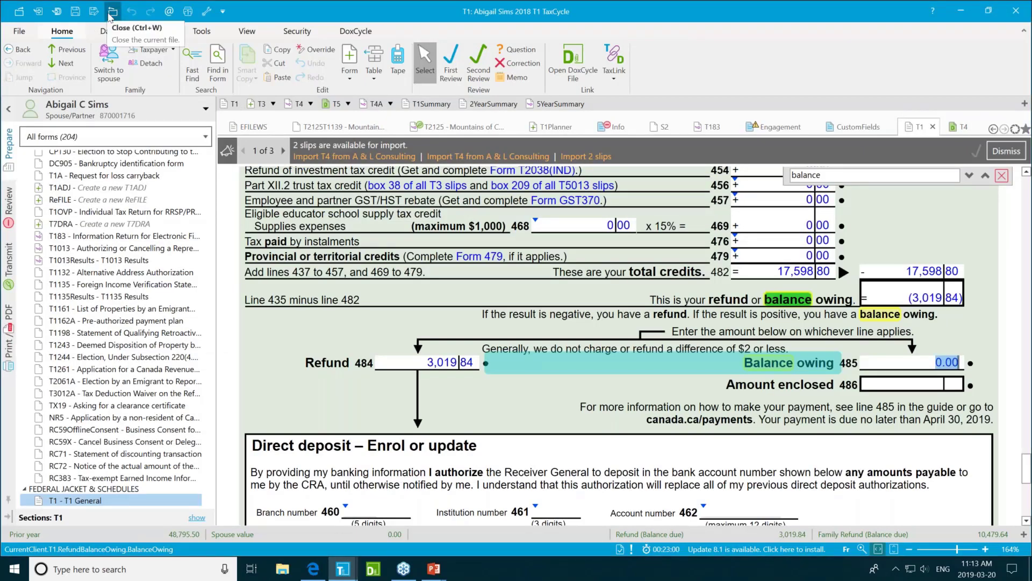
{"action": "left_click", "coordinate": [1008, 9]}
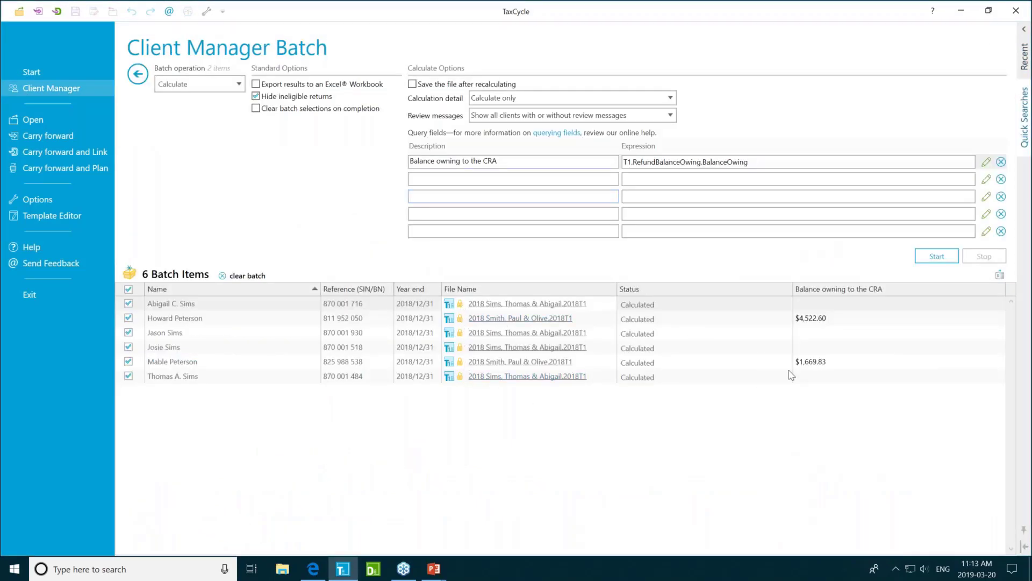
{"action": "left_click", "coordinate": [936, 256]}
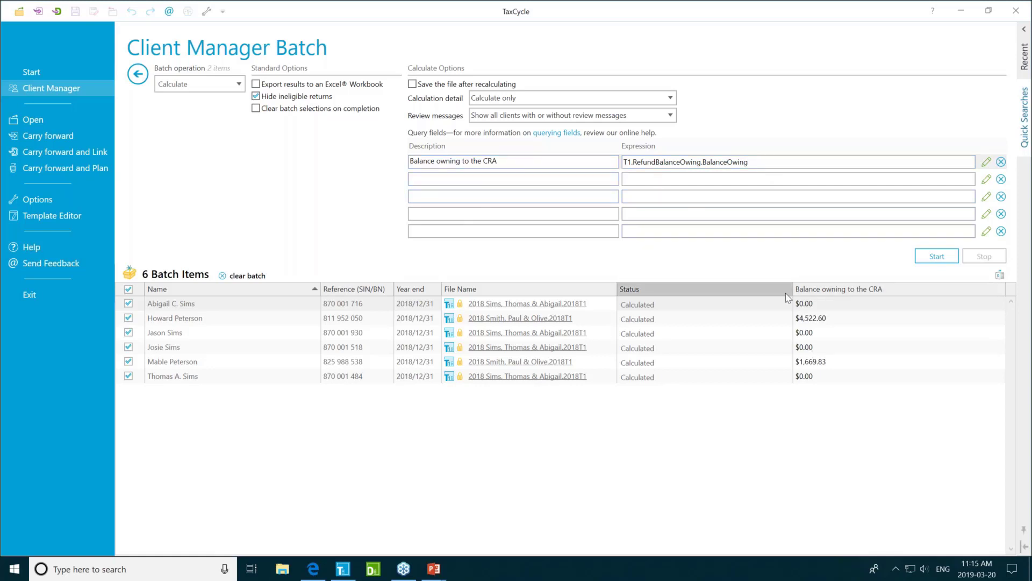
- Duplicate the first query field's expression and description into the second query field
{"action": "left_click", "coordinate": [768, 162]}
{"action": "key", "text": "ctrl+c"}
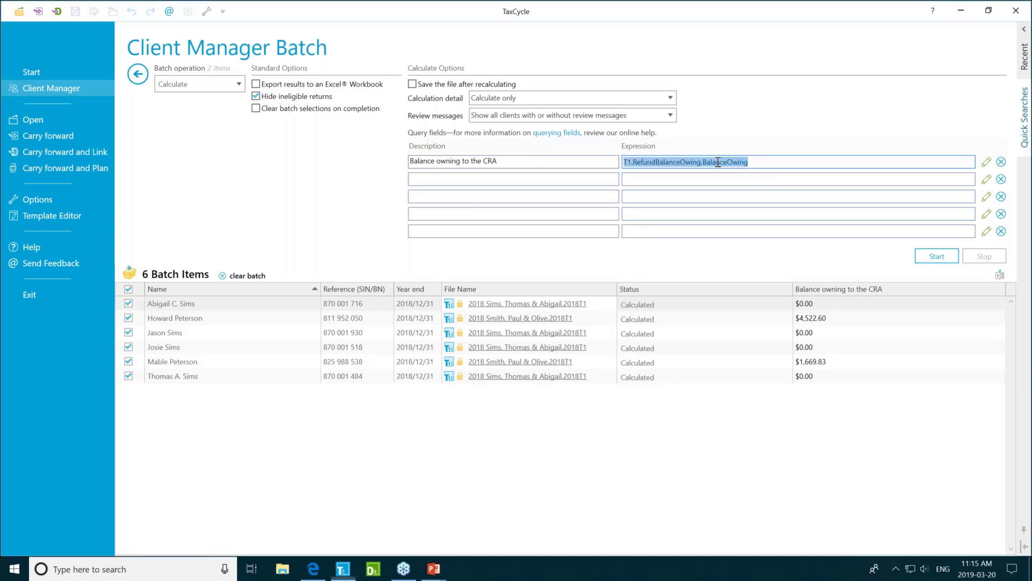
{"action": "left_click", "coordinate": [671, 178]}
{"action": "key", "text": "ctrl+v"}
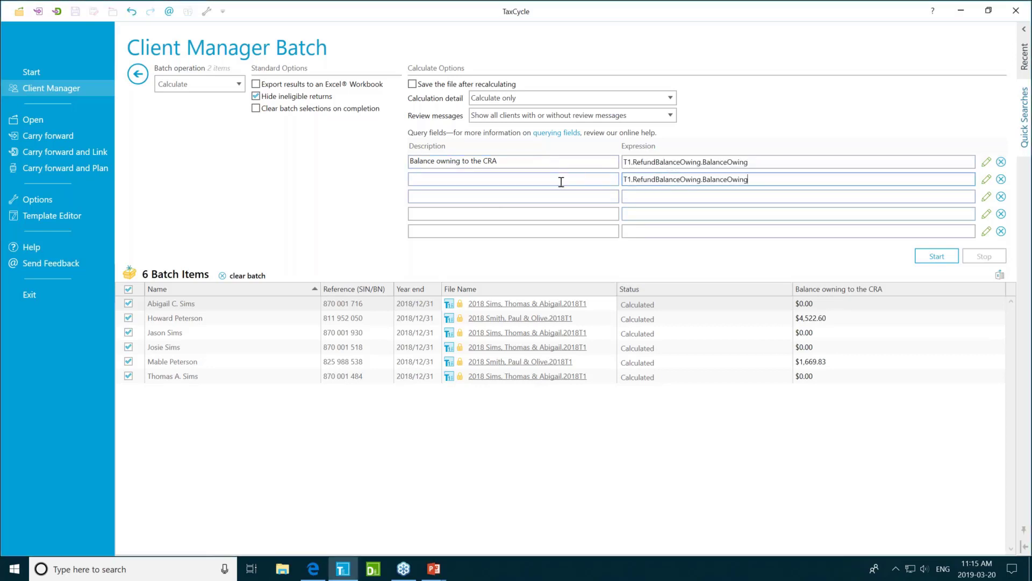
{"action": "left_click", "coordinate": [491, 161]}
{"action": "key", "text": "ctrl+c"}
{"action": "left_click", "coordinate": [441, 182]}
{"action": "key", "text": "ctrl+v"}
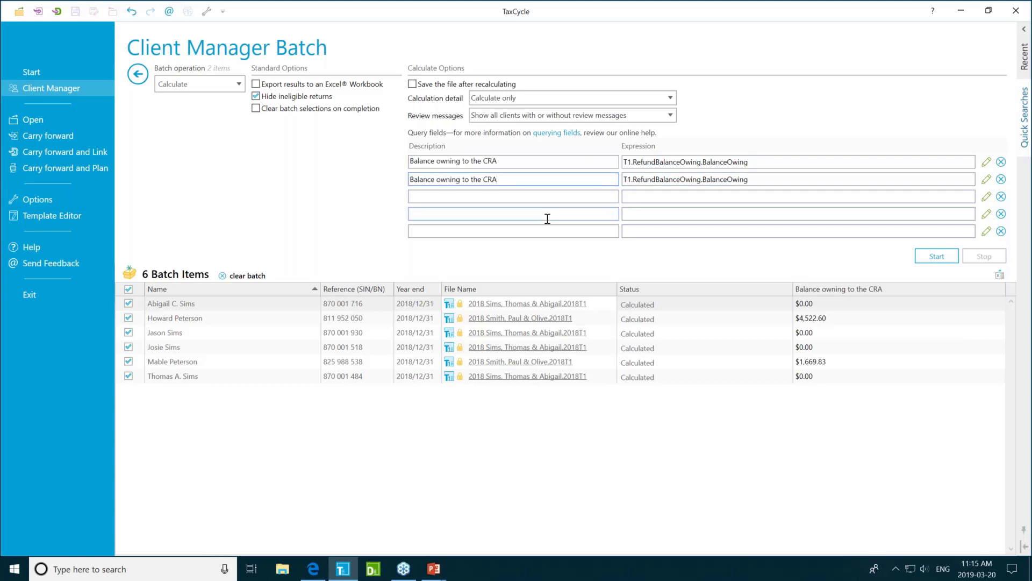
- Change the first query field's Description to "Balance owning dollar amount"
{"action": "left_click", "coordinate": [462, 163]}
{"action": "left_click_drag", "start_coordinate": [461, 162], "coordinate": [558, 161]}
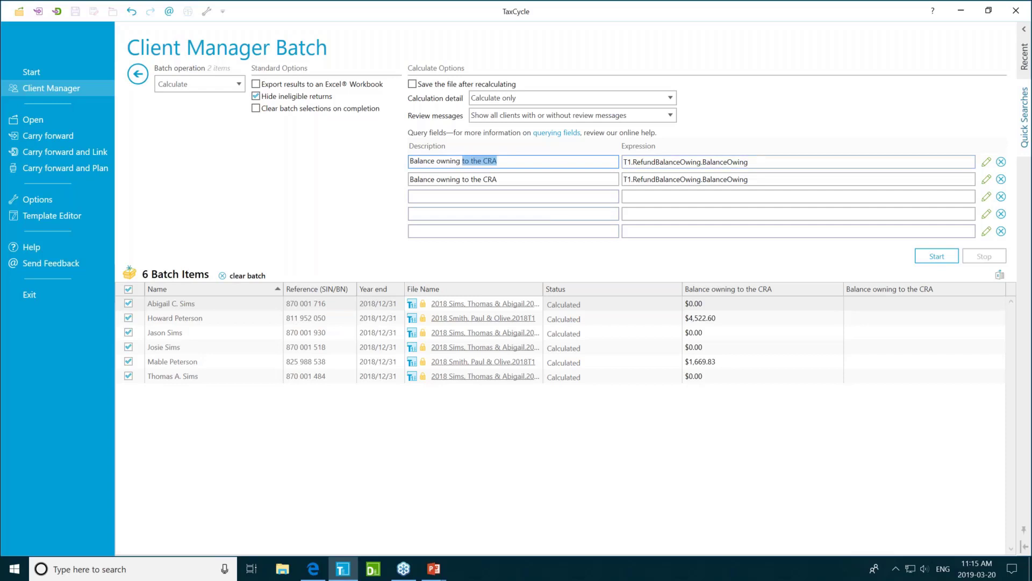
{"action": "type", "text": "dollaer a"}
{"action": "key", "text": "BackSpace"}
{"action": "key", "text": "BackSpace"}
{"action": "key", "text": "BackSpace"}
{"action": "key", "text": "BackSpace"}
{"action": "type", "text": "r amount"}
- Append "> 2000" to the second query field's expression and run the batch calculation
{"action": "left_click", "coordinate": [765, 179]}
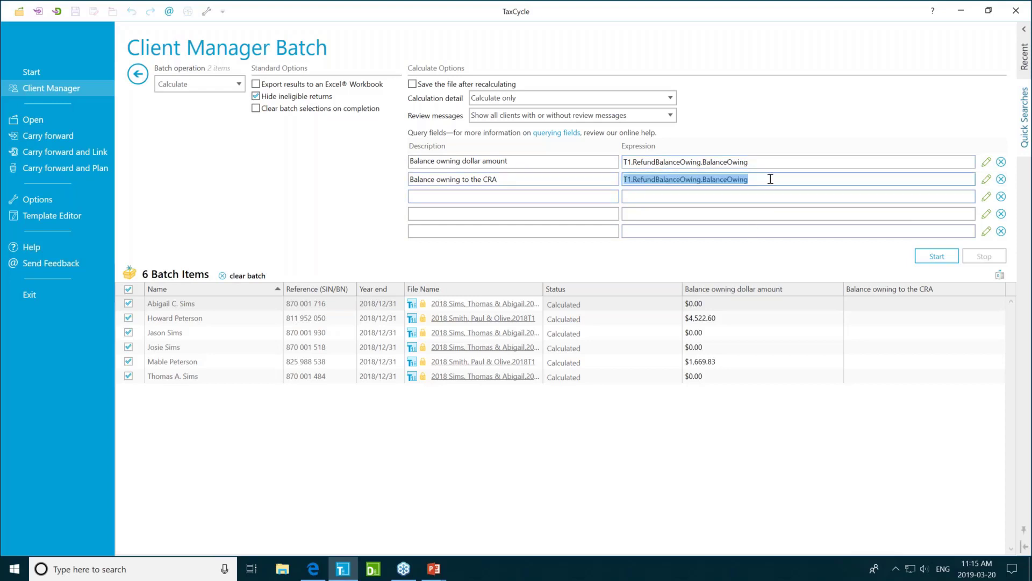
{"action": "left_click", "coordinate": [769, 179]}
{"action": "type", "text": ">"}
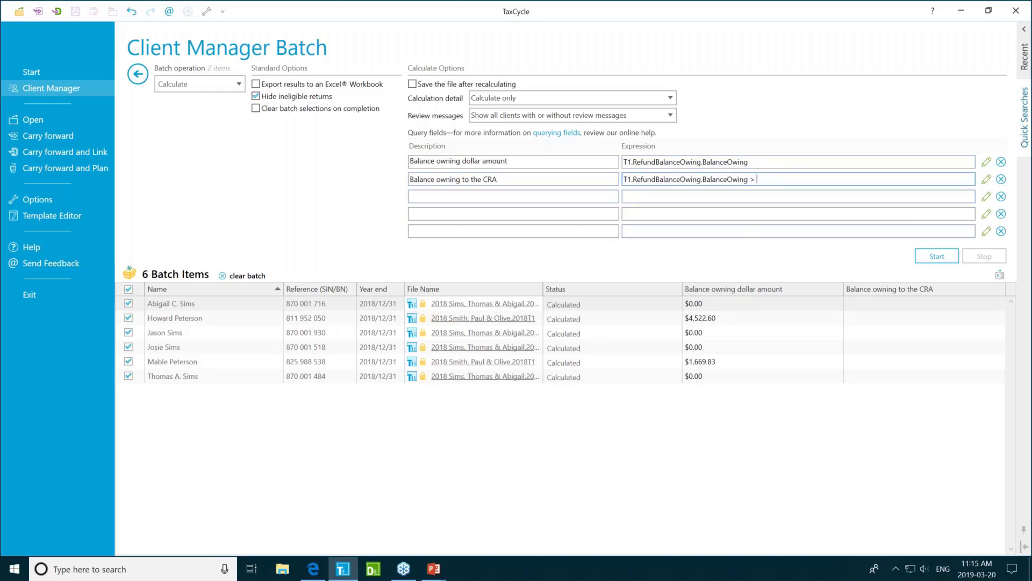
{"action": "type", "text": " 2000"}
{"action": "left_click", "coordinate": [937, 256]}
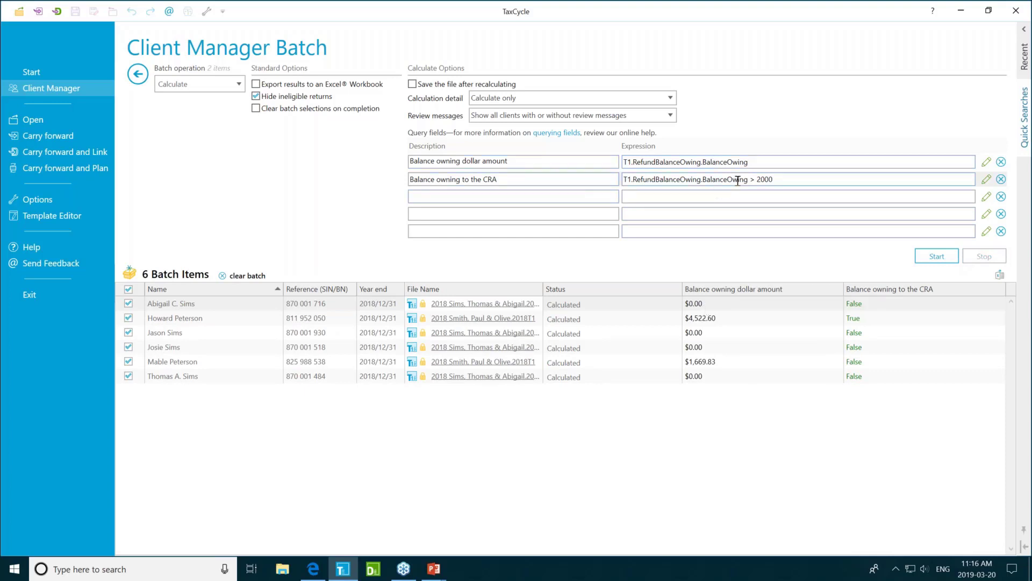
{"action": "left_click", "coordinate": [782, 179]}
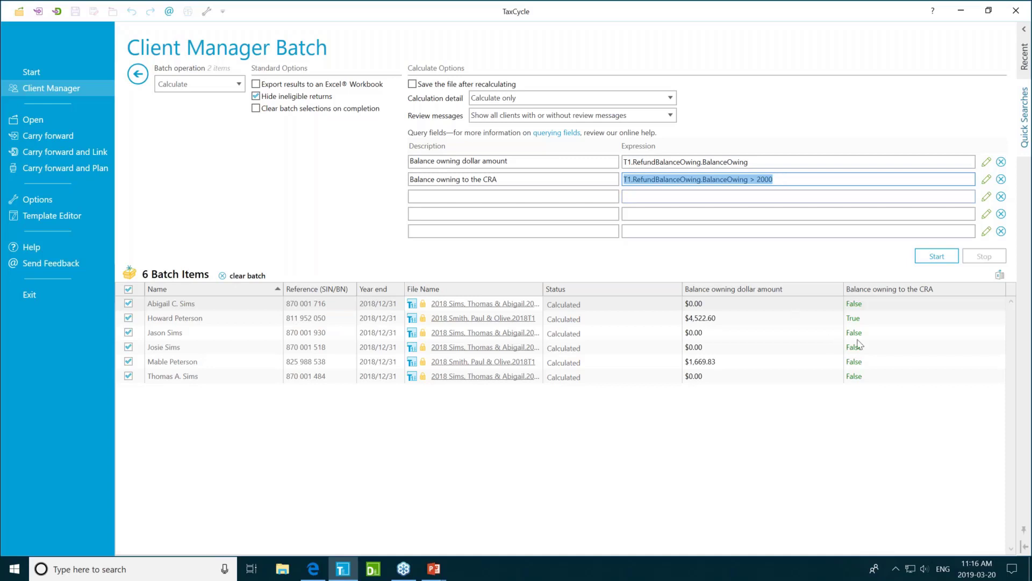
{"action": "left_click", "coordinate": [782, 320]}
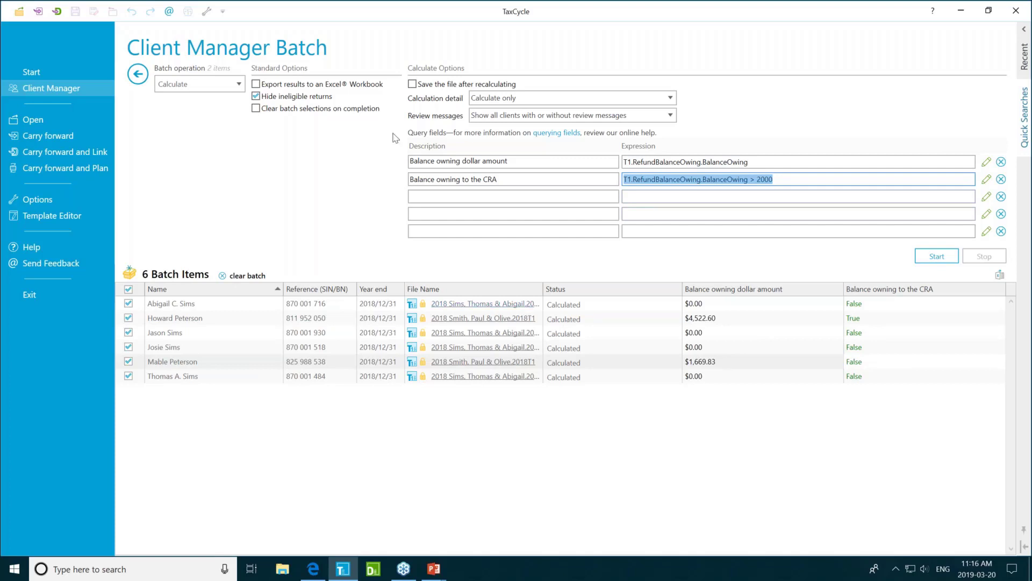
- Edit the third query field as an Expression data monitor using the Combined Refund (Balance due) preset
{"action": "left_click", "coordinate": [466, 196]}
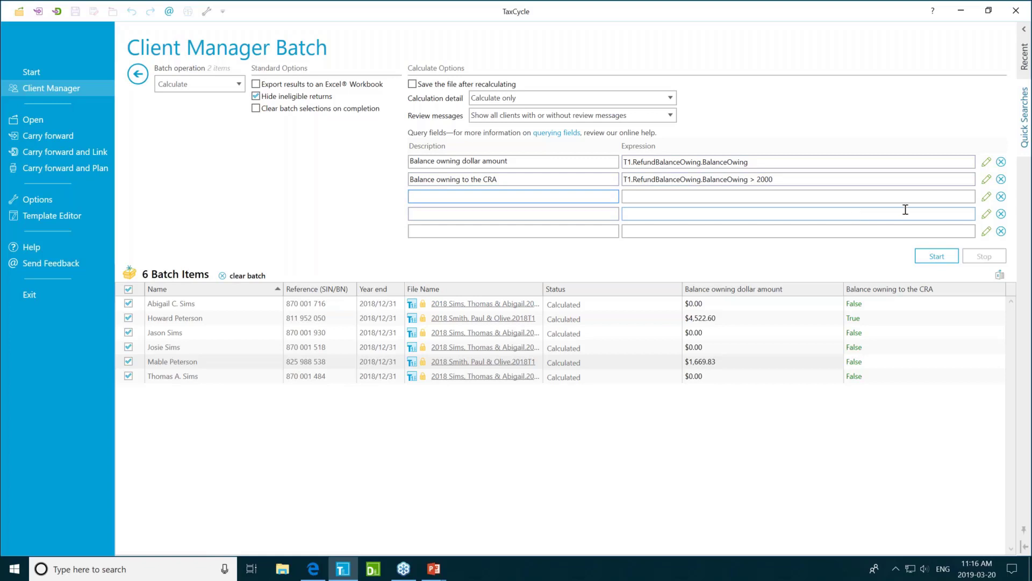
{"action": "left_click", "coordinate": [986, 198]}
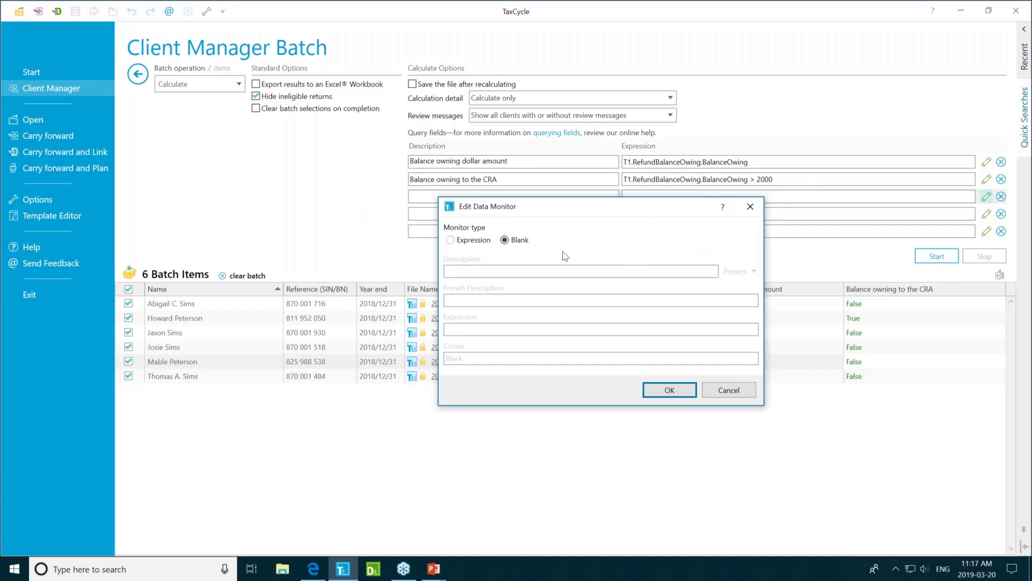
{"action": "left_click", "coordinate": [474, 241]}
{"action": "left_click", "coordinate": [752, 273]}
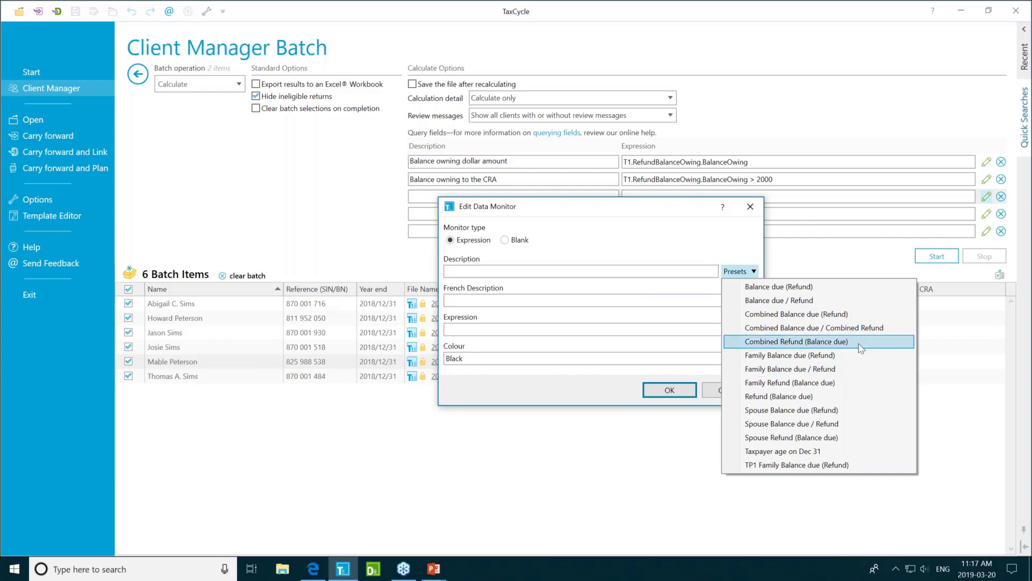
{"action": "left_click", "coordinate": [834, 341]}
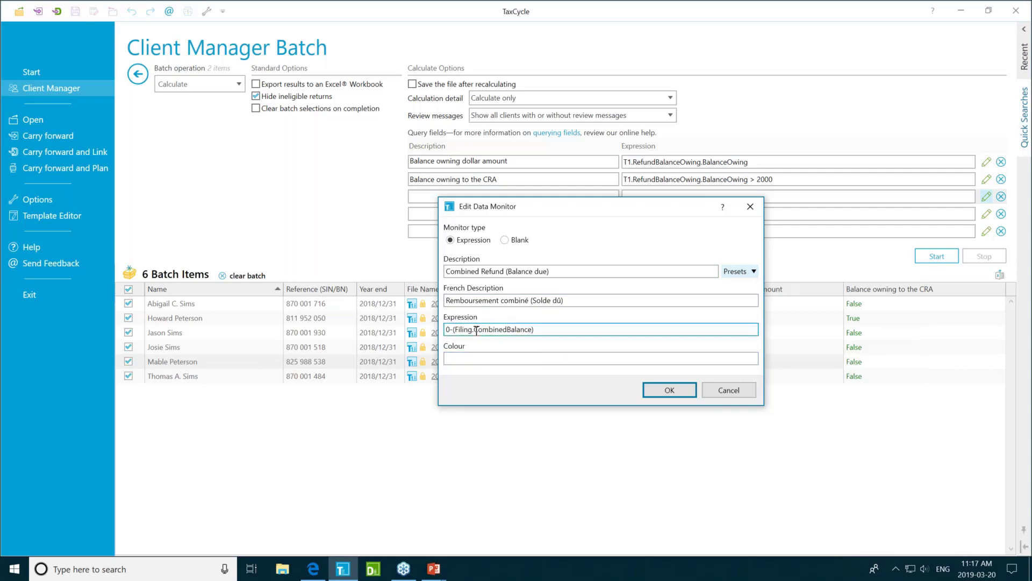
- Set the third data monitor's colour to Purple, accept it and rerun the batch calculation
{"action": "left_click", "coordinate": [488, 358]}
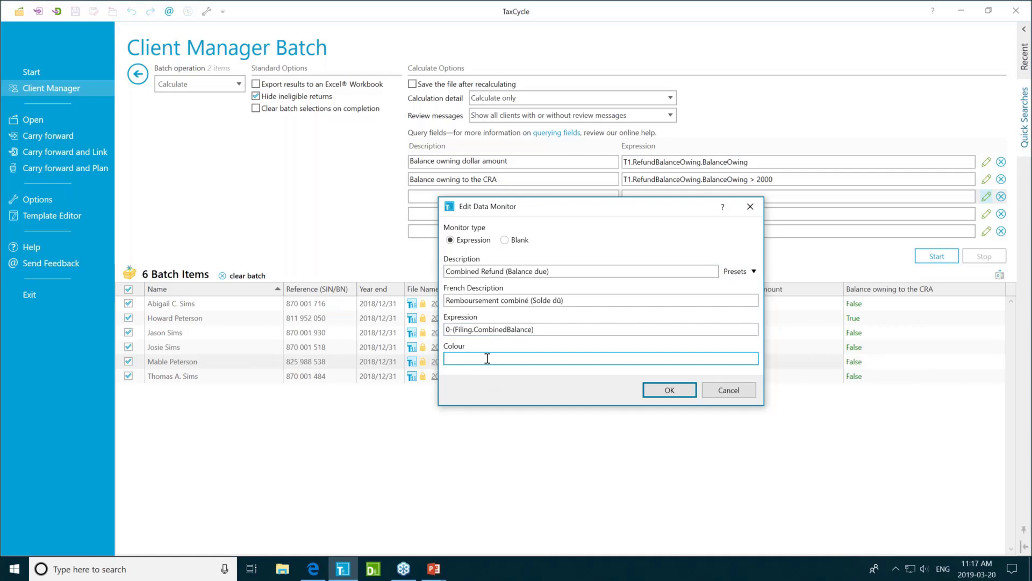
{"action": "type", "text": "Purple"}
{"action": "key", "text": "BackSpace"}
{"action": "type", "text": "e"}
{"action": "left_click", "coordinate": [684, 394]}
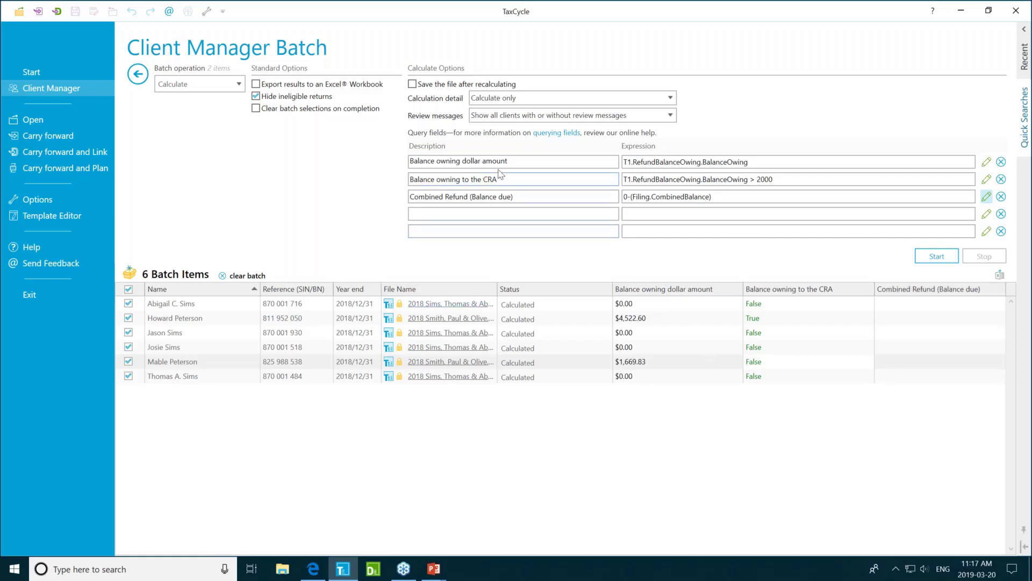
{"action": "left_click", "coordinate": [945, 262]}
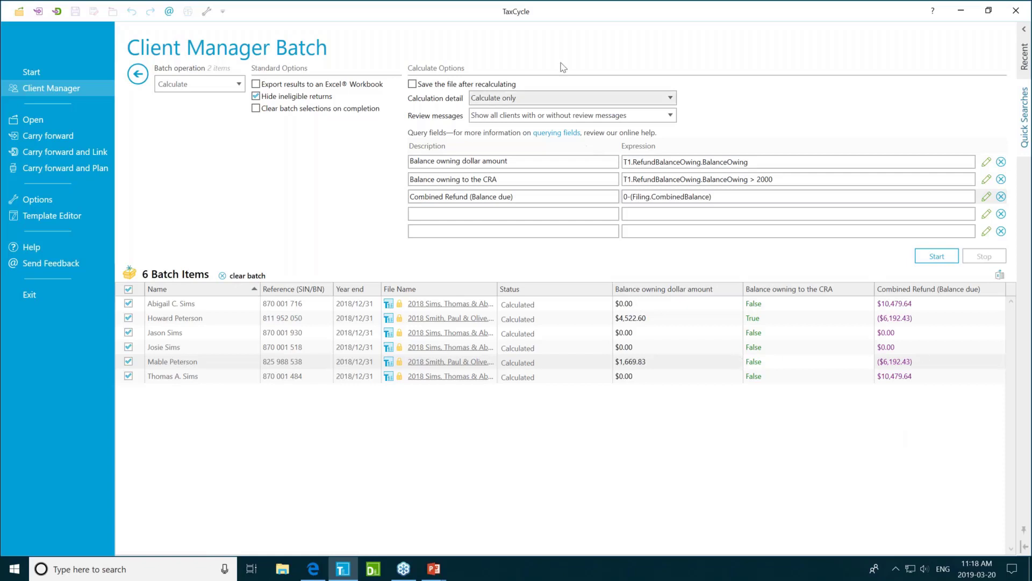
{"action": "left_click", "coordinate": [601, 217]}
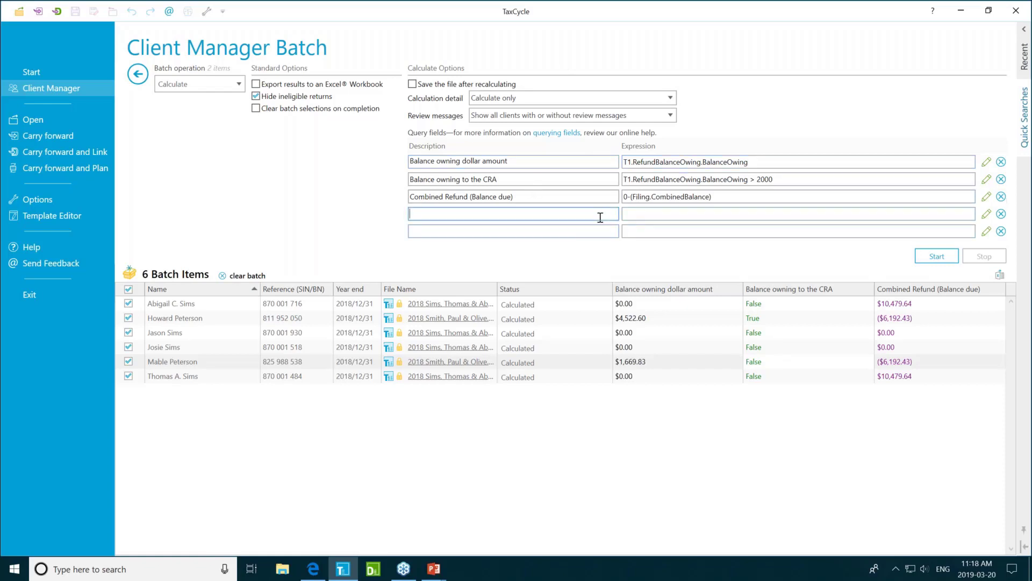
{"action": "left_click", "coordinate": [655, 212]}
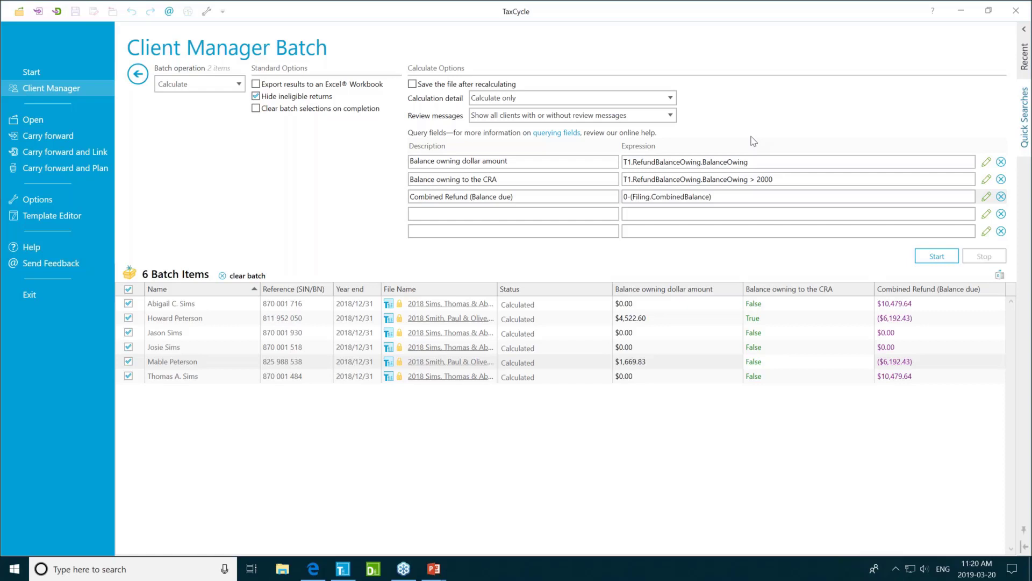
- Export the batch results to an Excel workbook named "Batch Report 2019.03.20 11.21.02" in the Documents folder
{"action": "left_click", "coordinate": [1000, 276]}
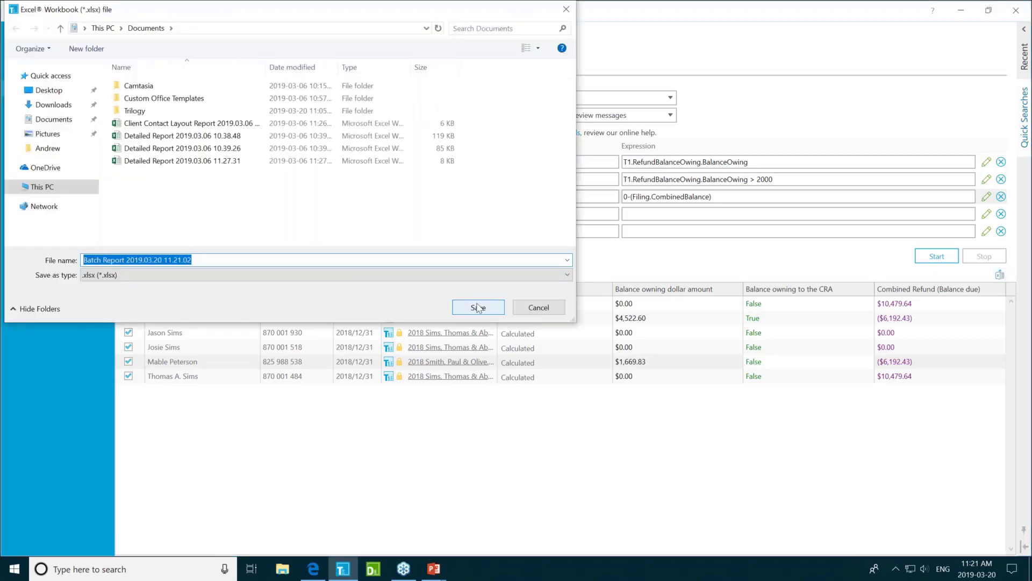
{"action": "left_click", "coordinate": [477, 307]}
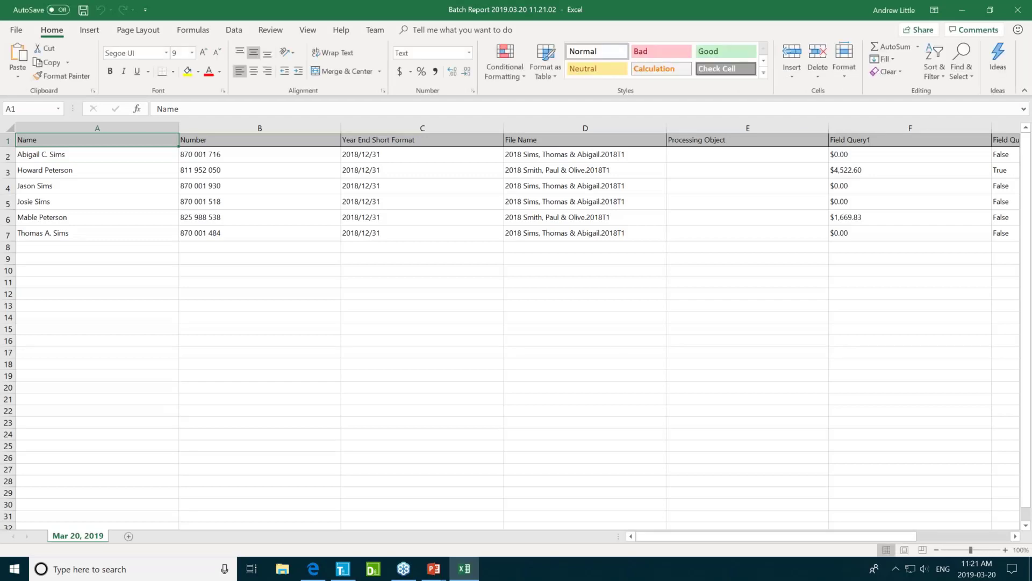
- Examine the exported report's columns in Excel from Name through Field Query3, and return to the batch screen in TaxCycle
{"action": "left_click", "coordinate": [720, 176]}
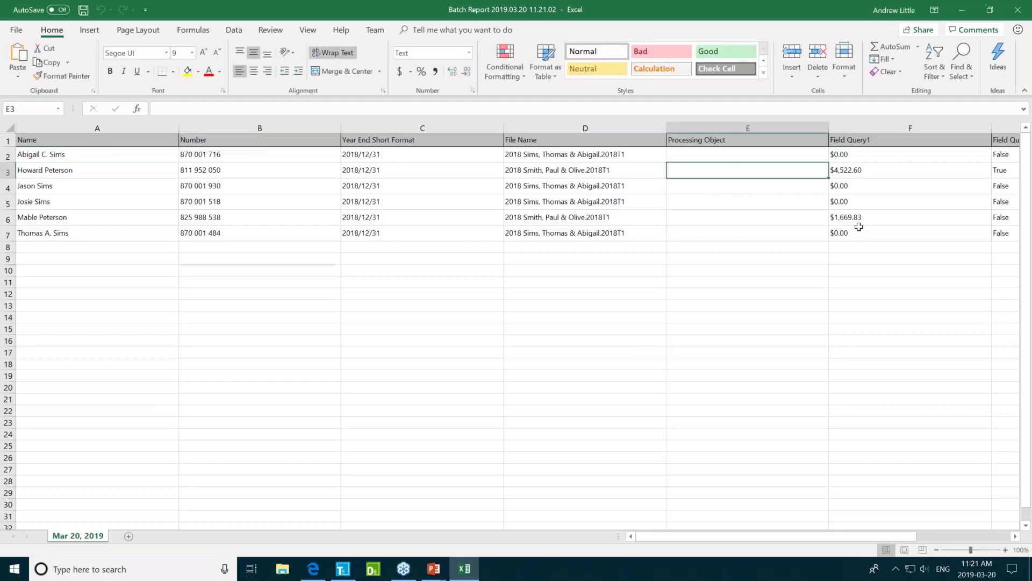
{"action": "key", "text": "Right"}
{"action": "key", "text": "Right"}
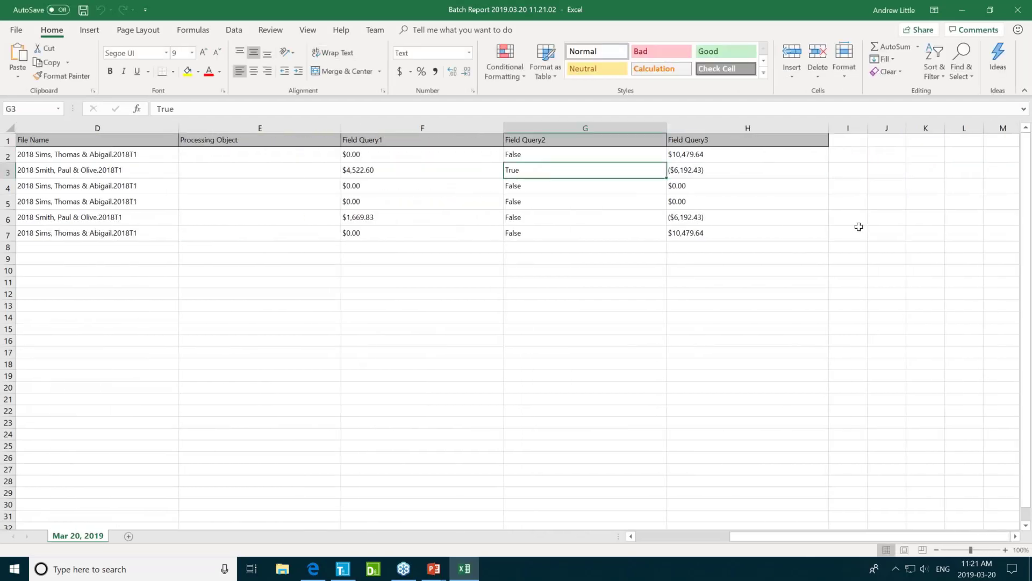
{"action": "key", "text": "Left"}
{"action": "key", "text": "Left"}
{"action": "key", "text": "Left"}
{"action": "key", "text": "Left"}
{"action": "key", "text": "Left"}
{"action": "key", "text": "Left"}
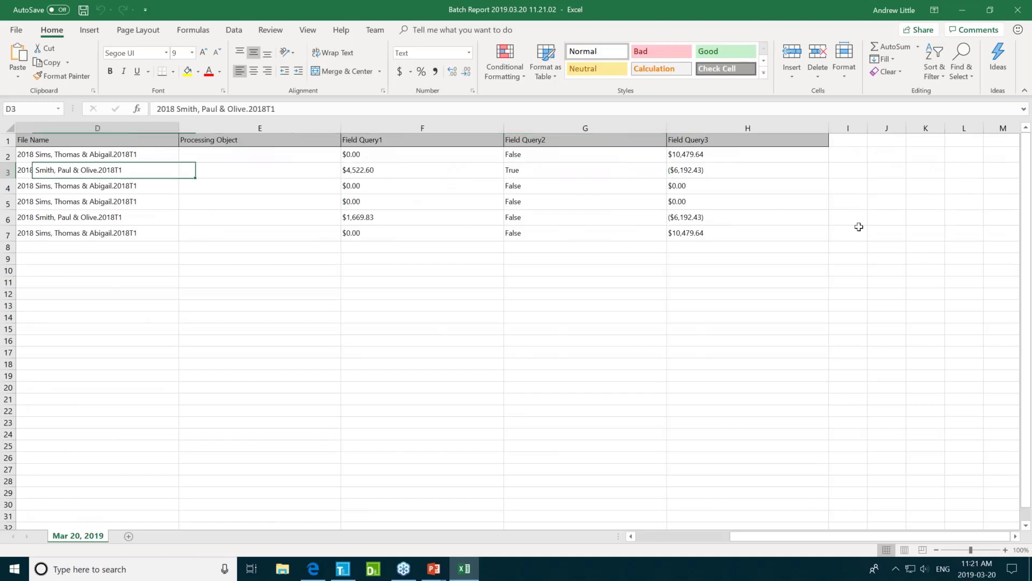
{"action": "key", "text": "Right"}
{"action": "key", "text": "Right"}
{"action": "key", "text": "Right"}
{"action": "key", "text": "Right"}
{"action": "key", "text": "Right"}
{"action": "key", "text": "Right"}
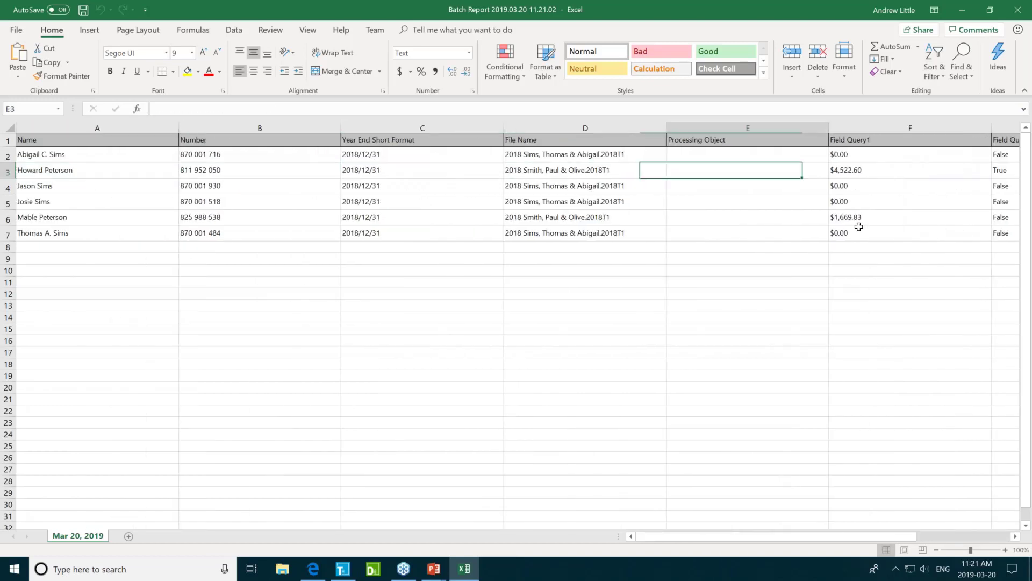
{"action": "key", "text": "Left"}
{"action": "key", "text": "Left"}
{"action": "key", "text": "Left"}
{"action": "key", "text": "Left"}
{"action": "key", "text": "Left"}
{"action": "key", "text": "Left"}
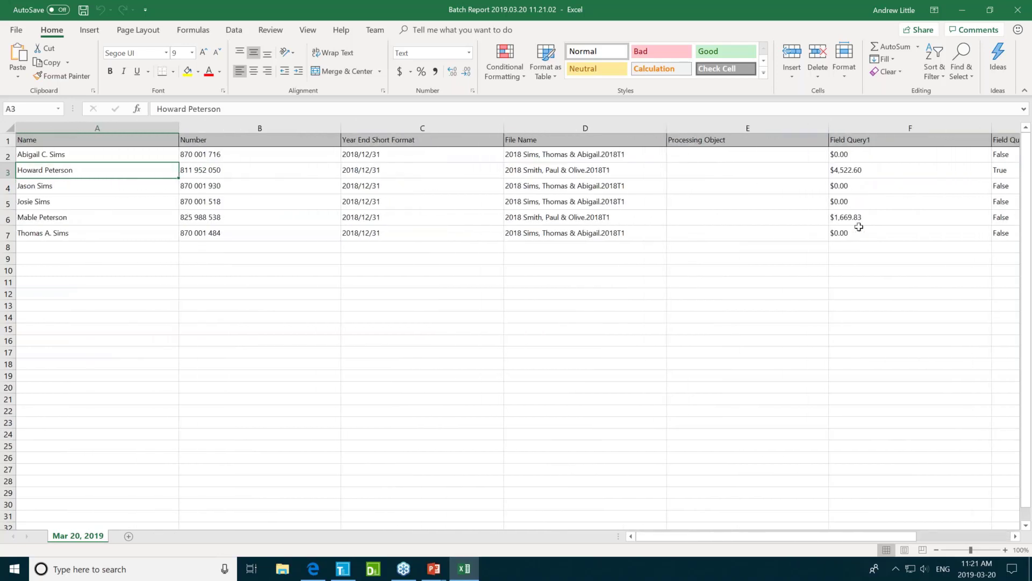
{"action": "key", "text": "alt+Tab"}
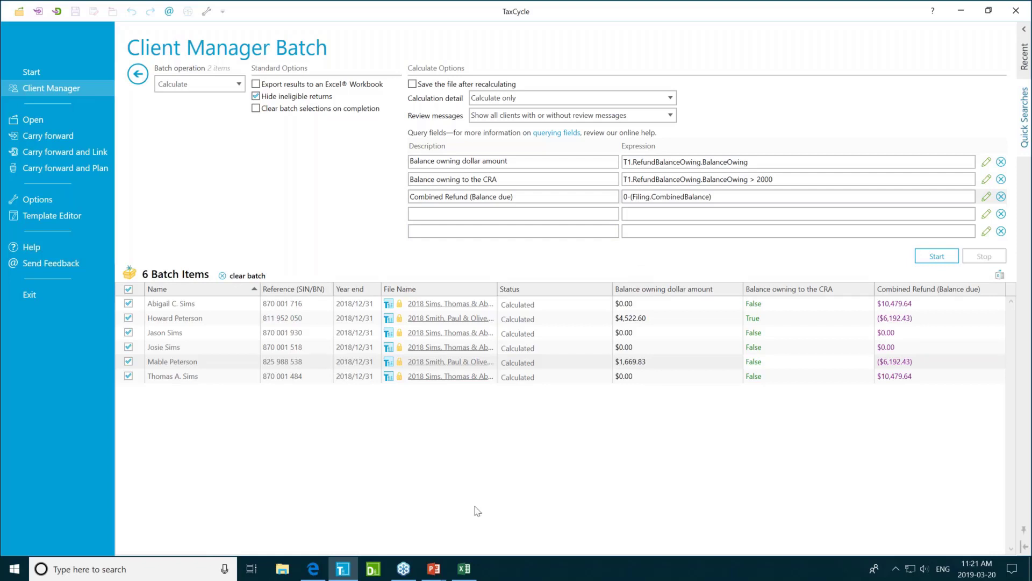
- Switch to the browser, read the possible batch operations on the TaxCycle Batch operations help page, and return to TaxCycle
{"action": "left_click", "coordinate": [314, 569]}
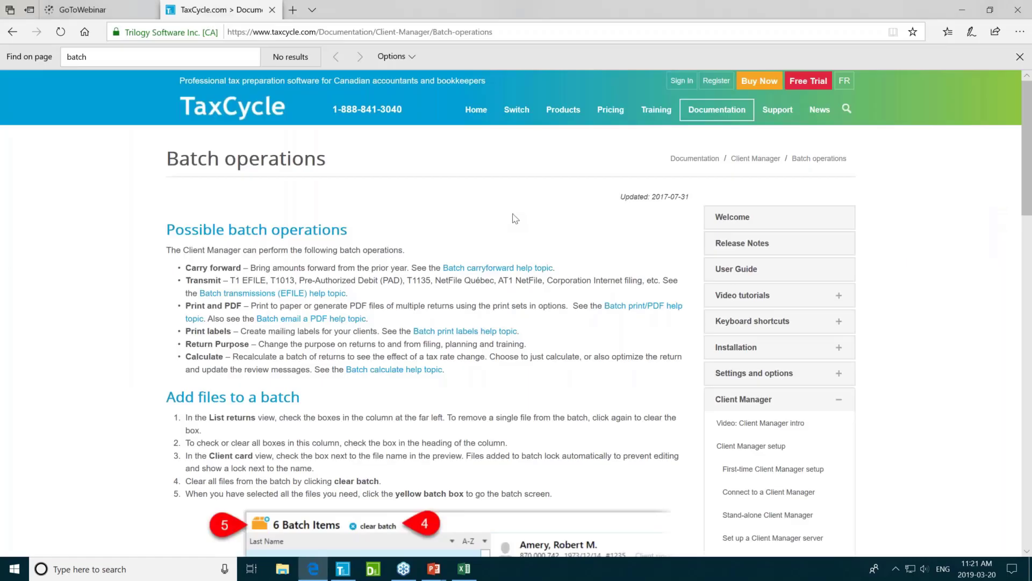
{"action": "scroll", "coordinate": [519, 222], "scroll_direction": "down", "scroll_amount": 1}
{"action": "scroll", "coordinate": [525, 230], "scroll_direction": "up", "scroll_amount": 1}
{"action": "scroll", "coordinate": [525, 226], "scroll_direction": "down", "scroll_amount": 2}
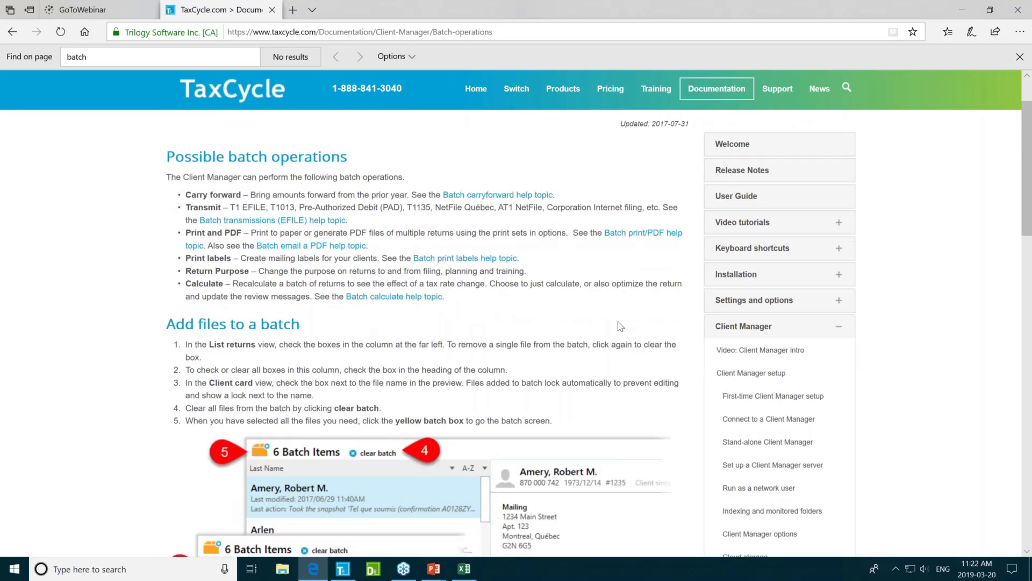
{"action": "scroll", "coordinate": [620, 325], "scroll_direction": "up", "scroll_amount": 2}
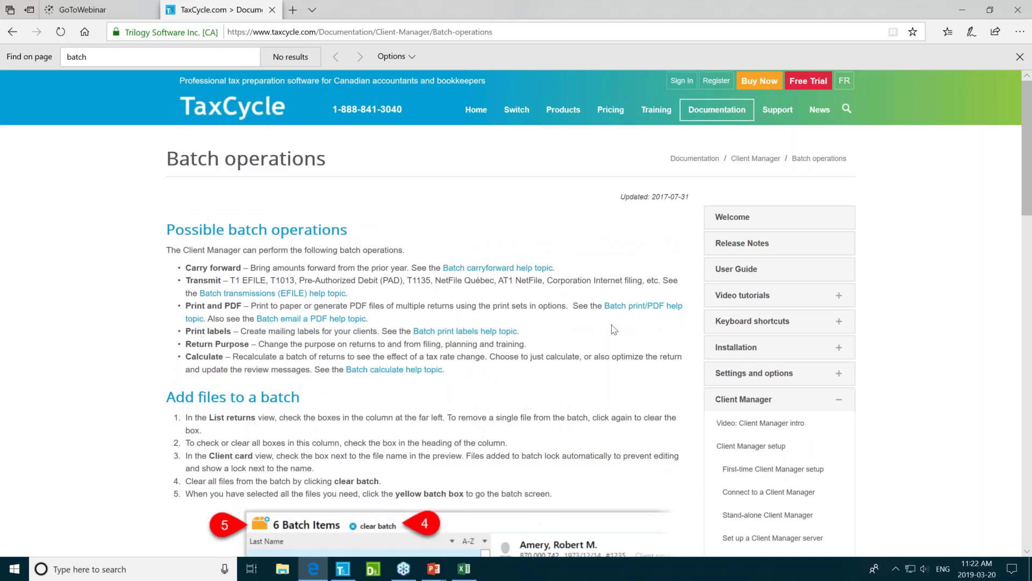
{"action": "key", "text": "alt+Tab"}
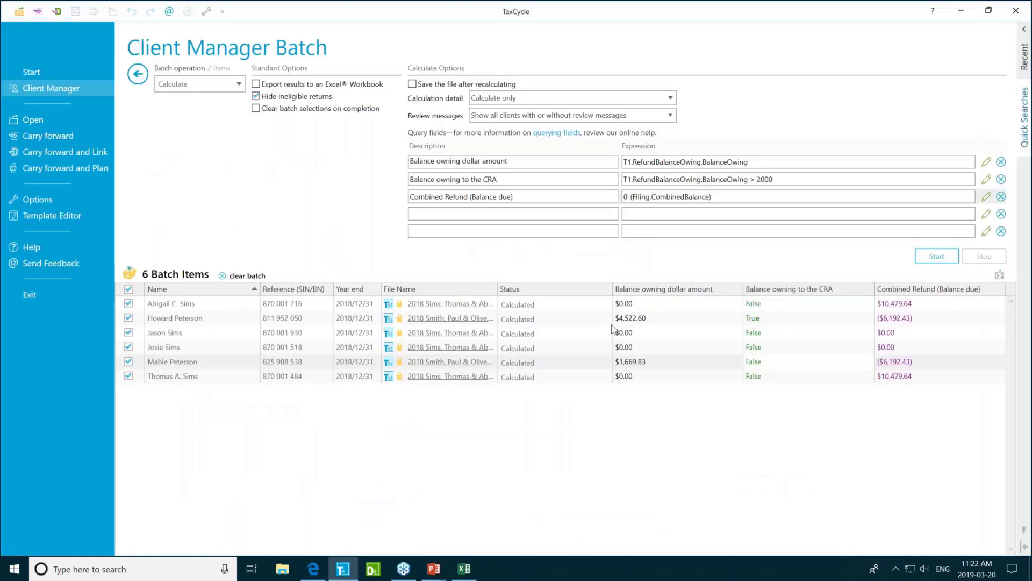